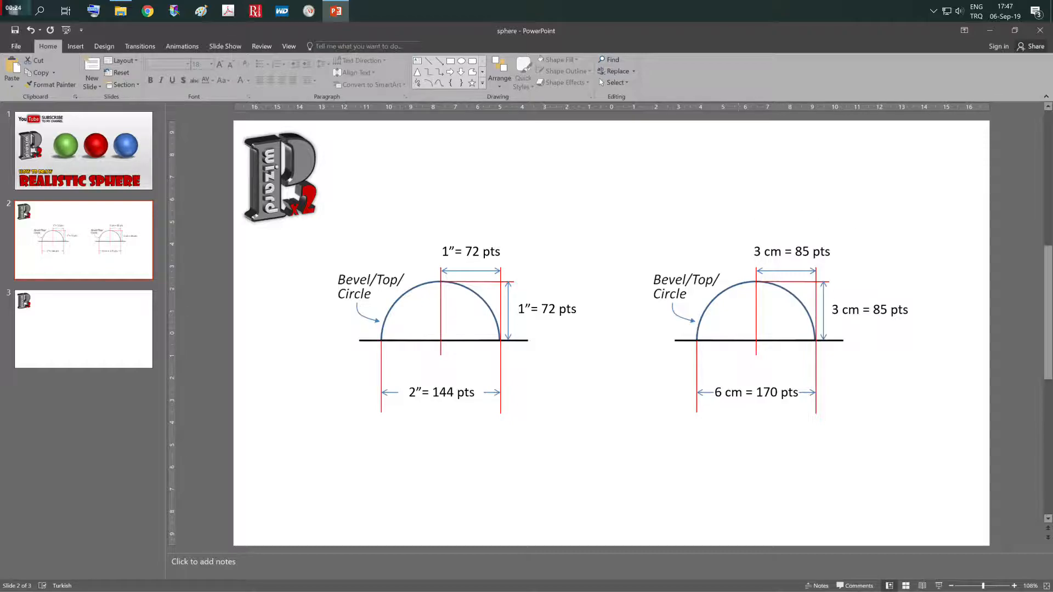
- Draw an ellipse about 8.3 cm wide and 5 cm high near the middle of slide 3
{"action": "left_click", "coordinate": [74, 317]}
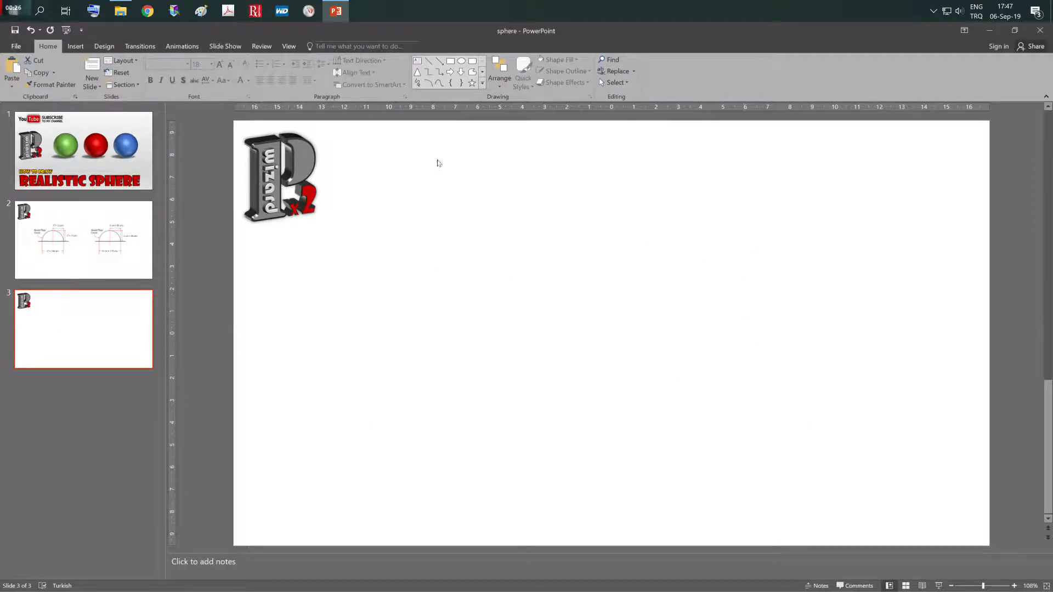
{"action": "left_click", "coordinate": [75, 46]}
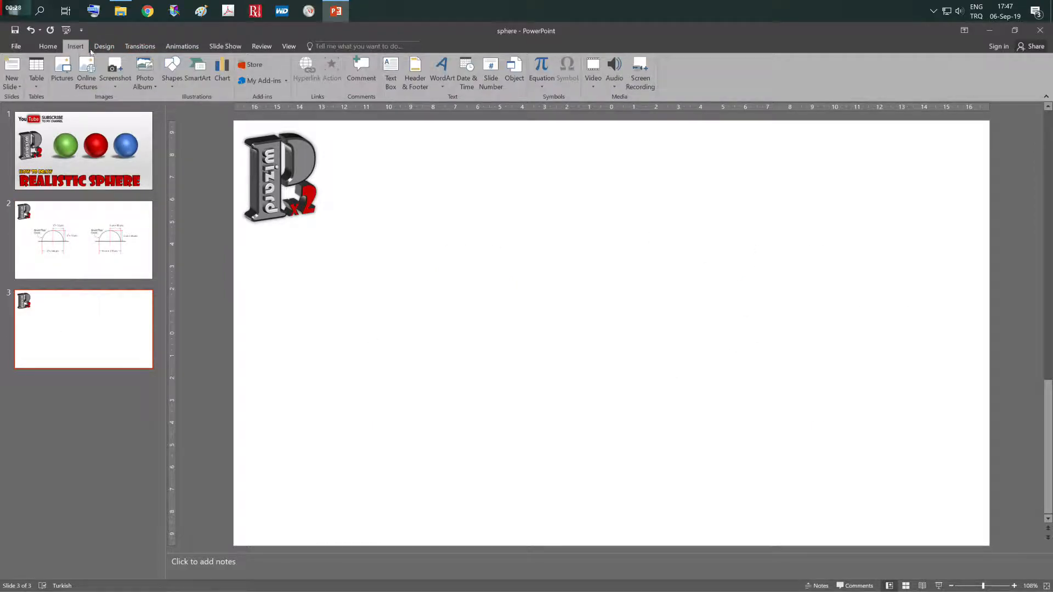
{"action": "left_click", "coordinate": [178, 80]}
{"action": "left_click", "coordinate": [222, 109]}
{"action": "left_click_drag", "start_coordinate": [411, 244], "coordinate": [597, 354]}
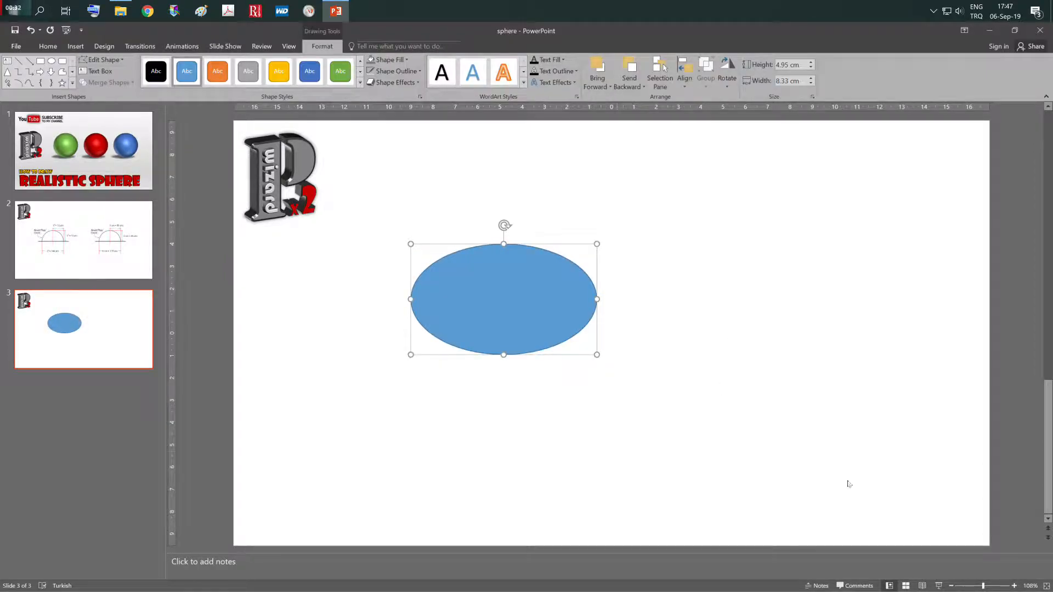
{"action": "left_click", "coordinate": [679, 375]}
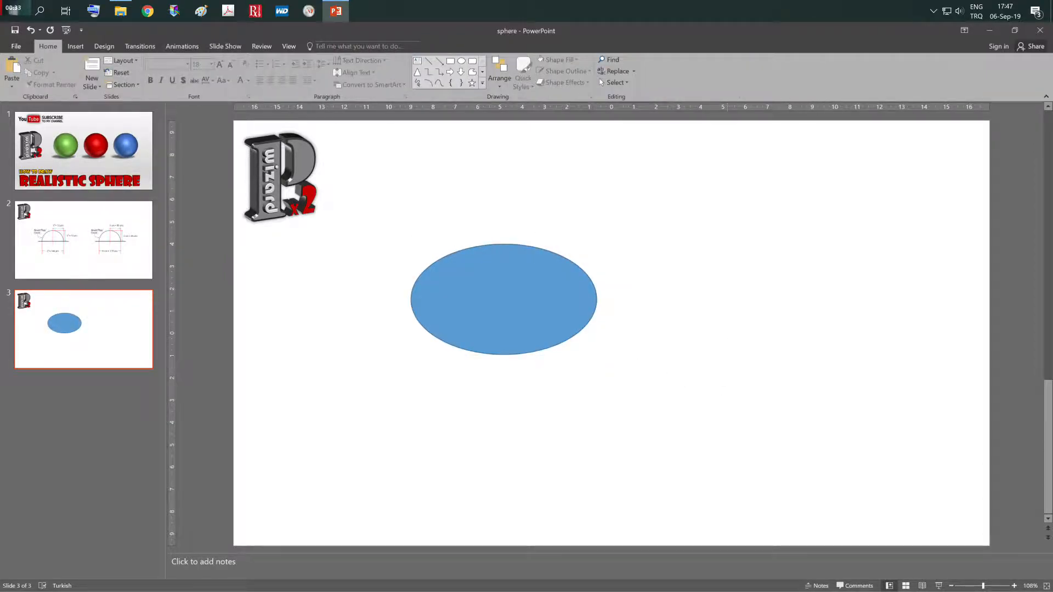
{"action": "left_click", "coordinate": [75, 46]}
{"action": "left_click", "coordinate": [171, 71]}
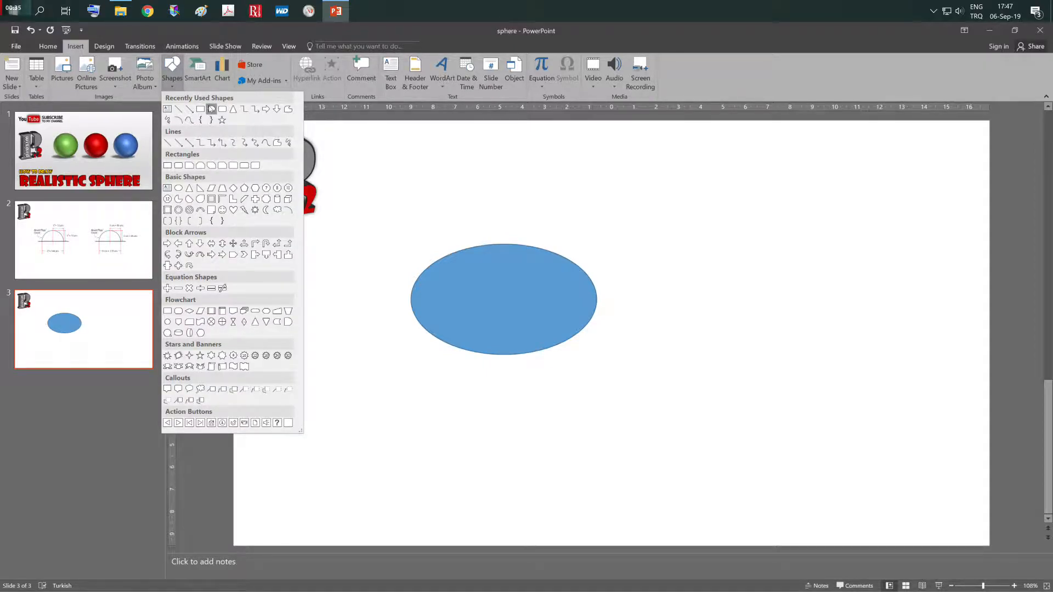
{"action": "left_click", "coordinate": [201, 110]}
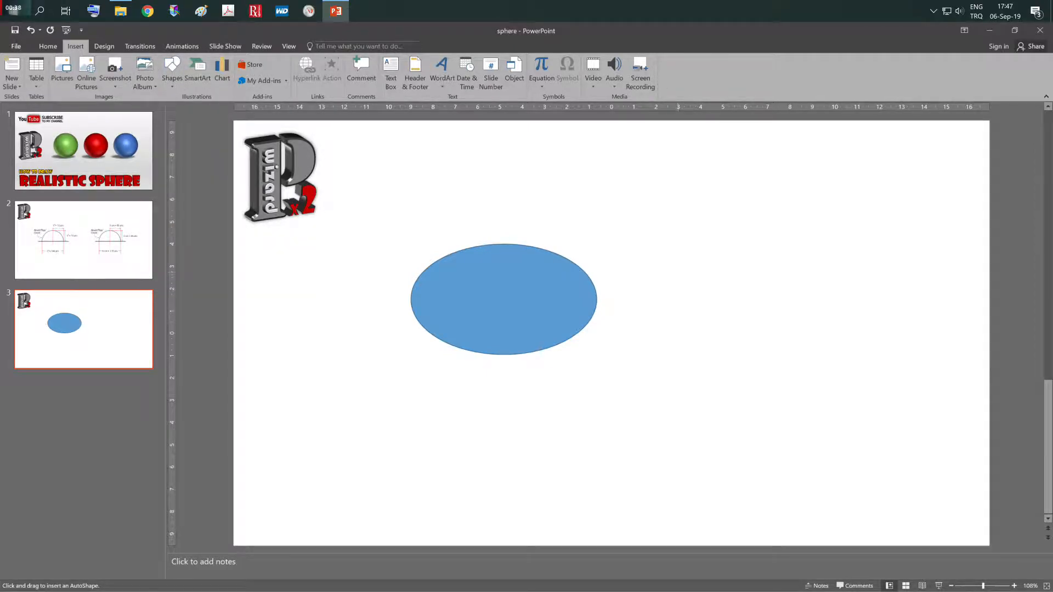
{"action": "left_click_drag", "start_coordinate": [678, 270], "coordinate": [839, 431]}
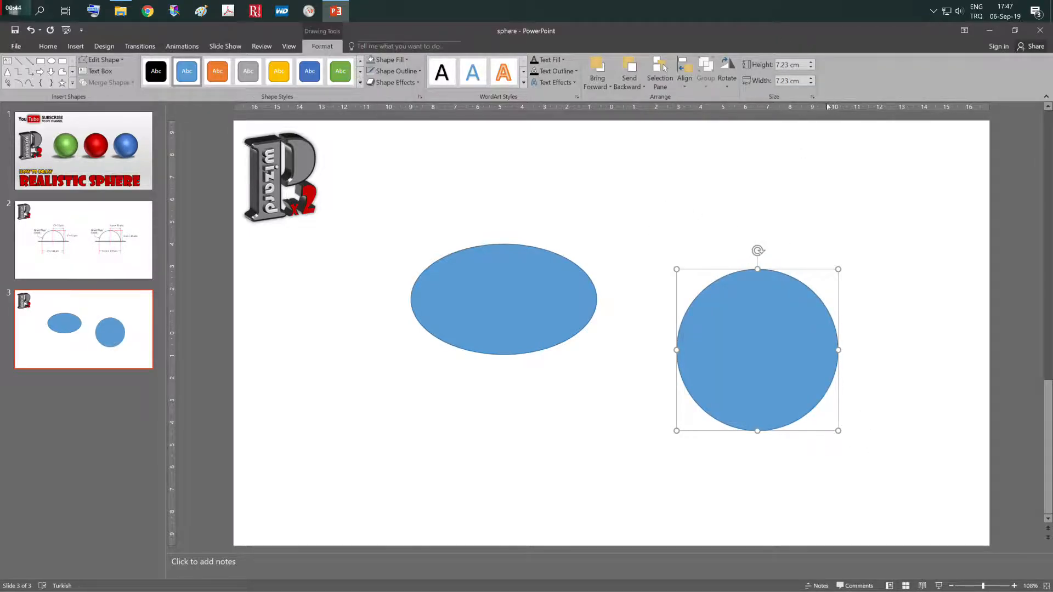
{"action": "key", "text": "Delete"}
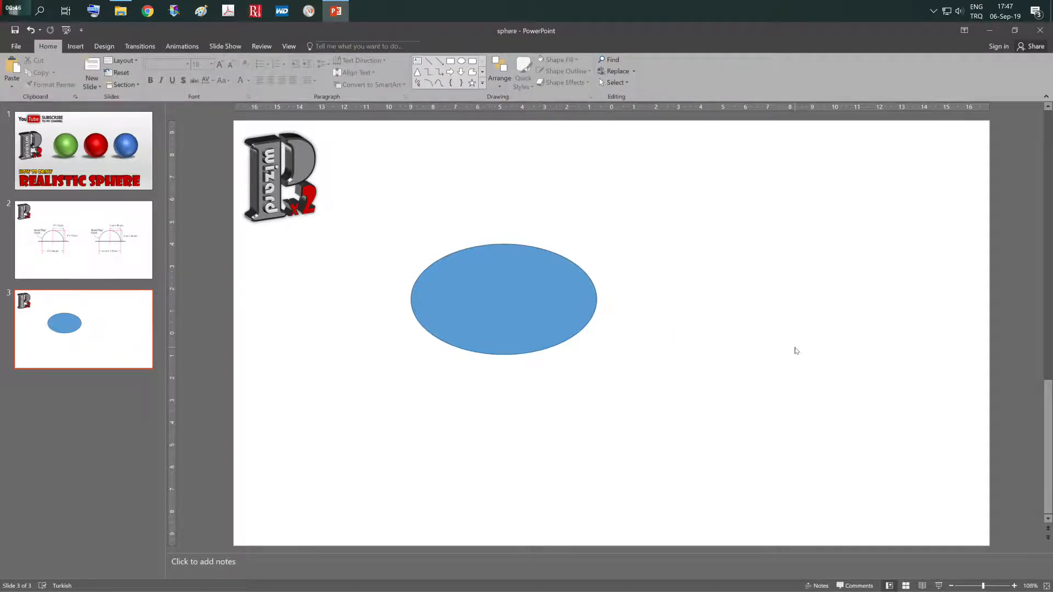
- Set the ellipse's height and width to 6 cm and remove its outline
{"action": "left_click", "coordinate": [500, 350]}
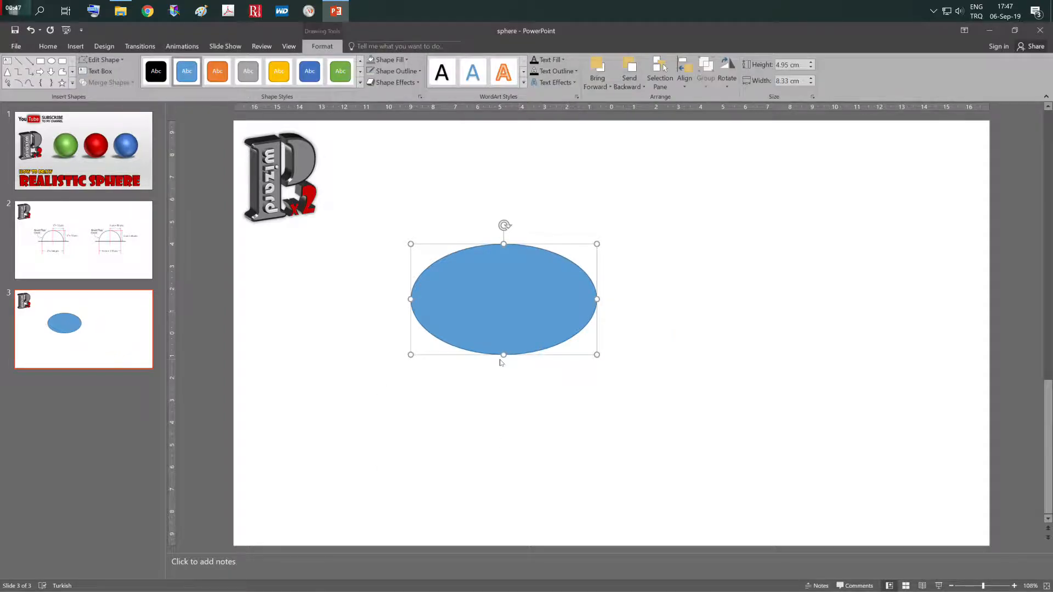
{"action": "left_click", "coordinate": [788, 65]}
{"action": "type", "text": "6"}
{"action": "key", "text": "Tab"}
{"action": "type", "text": "6"}
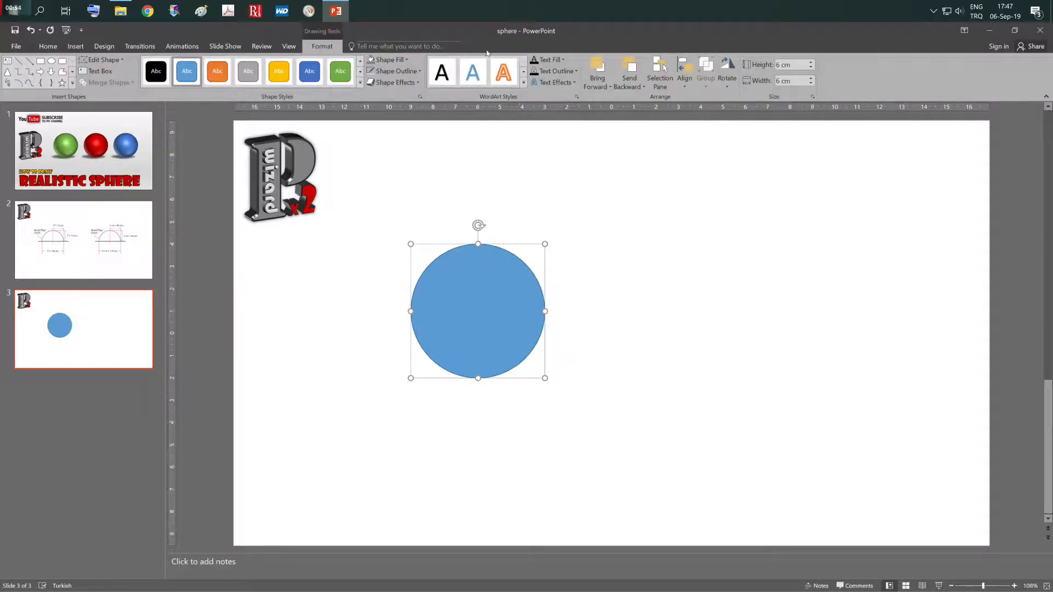
{"action": "left_click", "coordinate": [409, 75]}
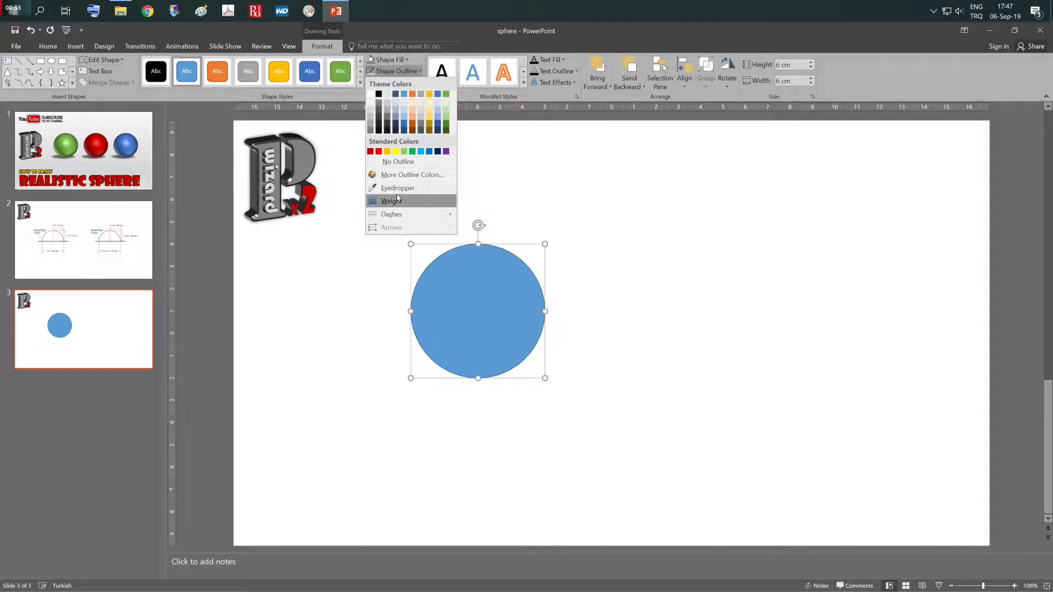
{"action": "left_click", "coordinate": [401, 167]}
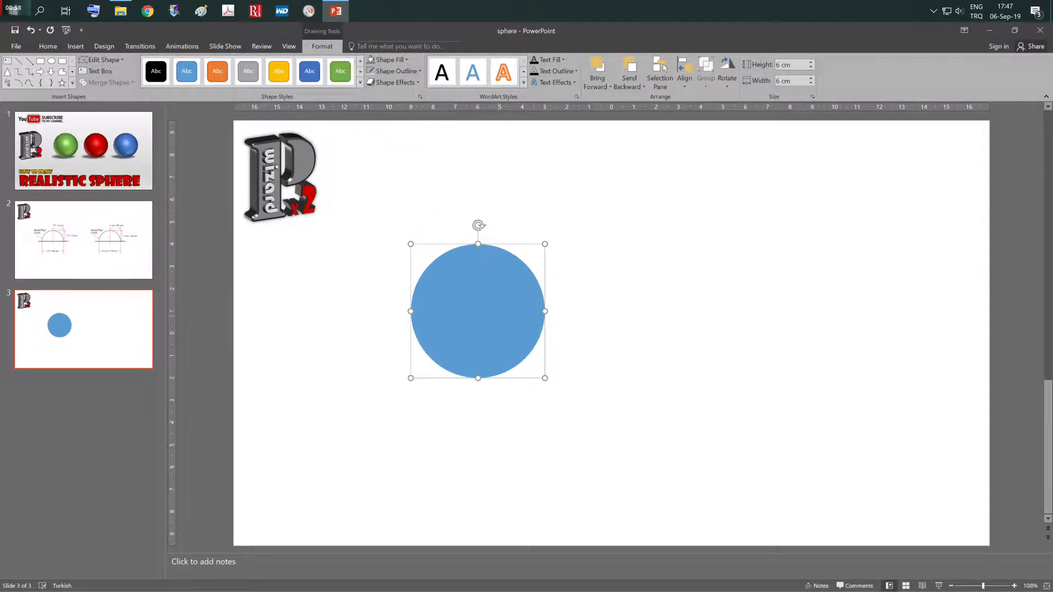
- Apply the Circle bevel to both the top and the bottom of the circle in its 3-D format
{"action": "left_click", "coordinate": [408, 85]}
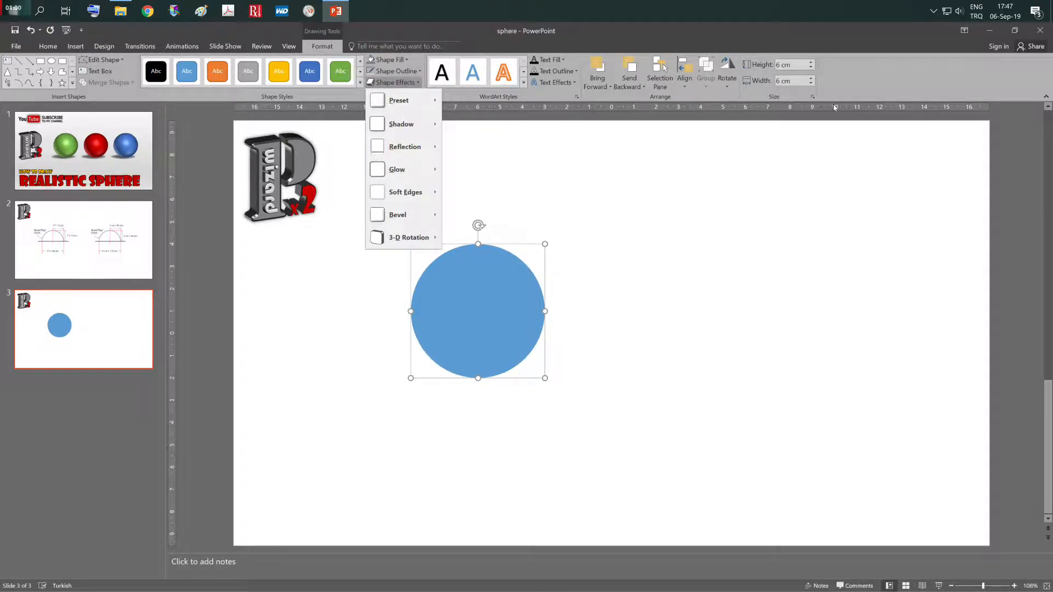
{"action": "left_click", "coordinate": [813, 97]}
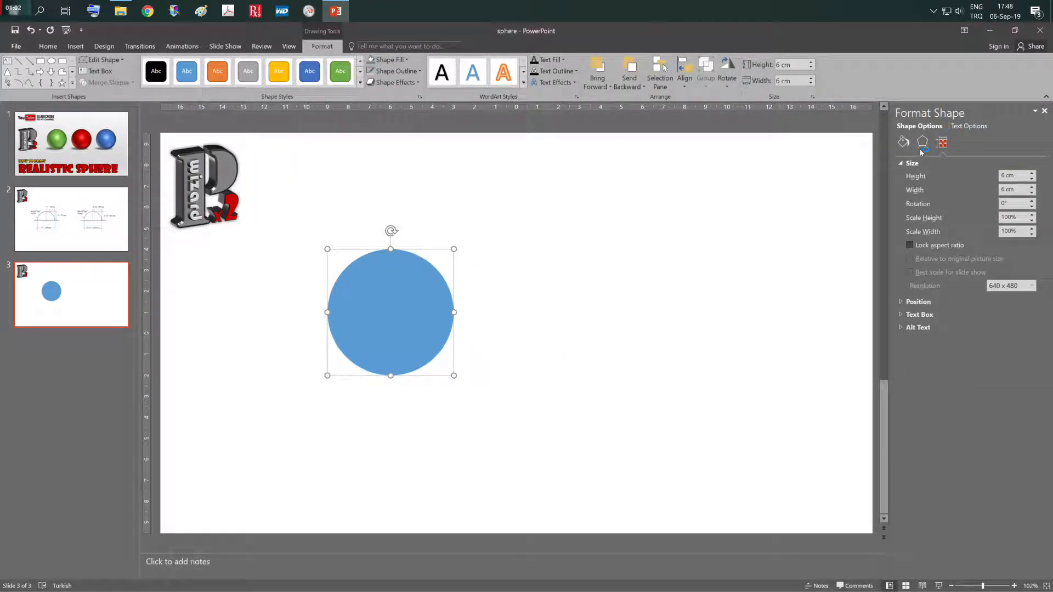
{"action": "left_click", "coordinate": [923, 144]}
{"action": "left_click", "coordinate": [936, 243]}
{"action": "left_click", "coordinate": [925, 323]}
{"action": "left_click", "coordinate": [935, 283]}
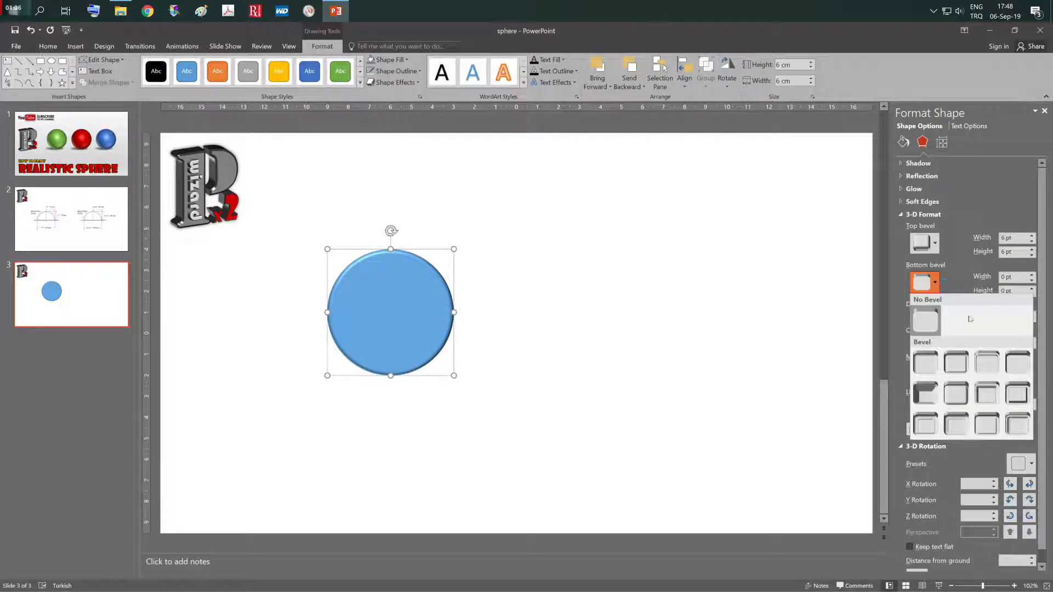
{"action": "left_click", "coordinate": [926, 363]}
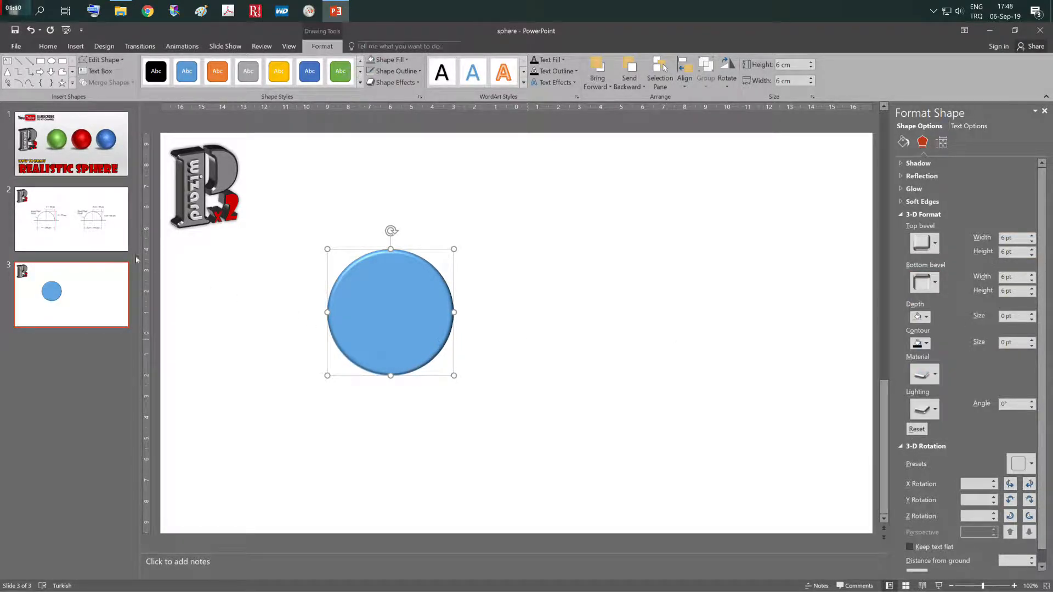
- Check the bevel dimensions diagram on slide 2 and set the circle's top bevel width and height to 85 pt on slide 3
{"action": "left_click", "coordinate": [107, 215]}
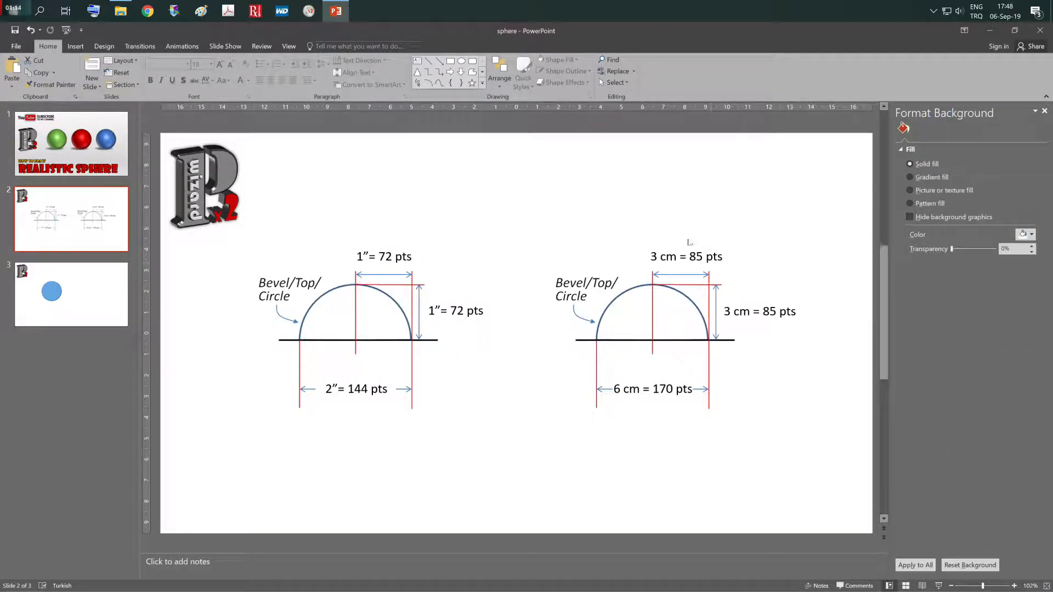
{"action": "left_click", "coordinate": [111, 322]}
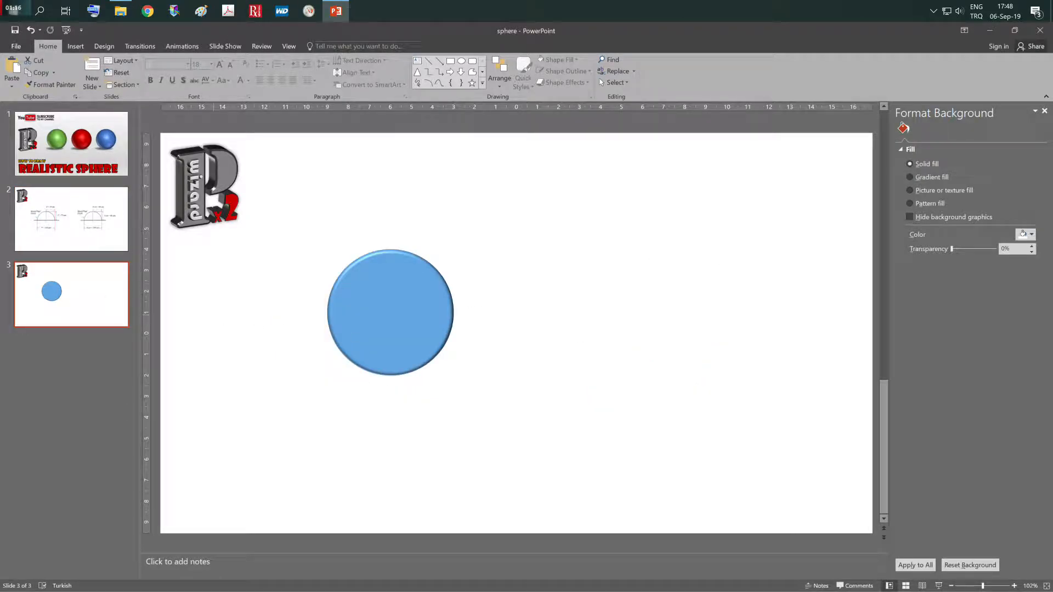
{"action": "left_click", "coordinate": [354, 334]}
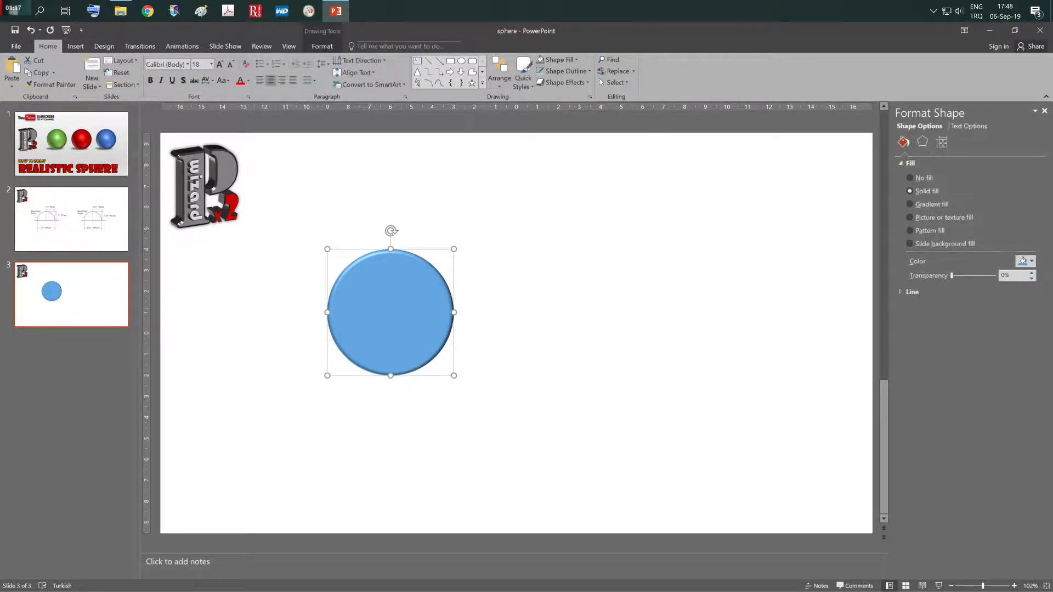
{"action": "left_click", "coordinate": [922, 142]}
{"action": "left_click", "coordinate": [987, 237]}
{"action": "type", "text": "85"}
{"action": "key", "text": "Tab"}
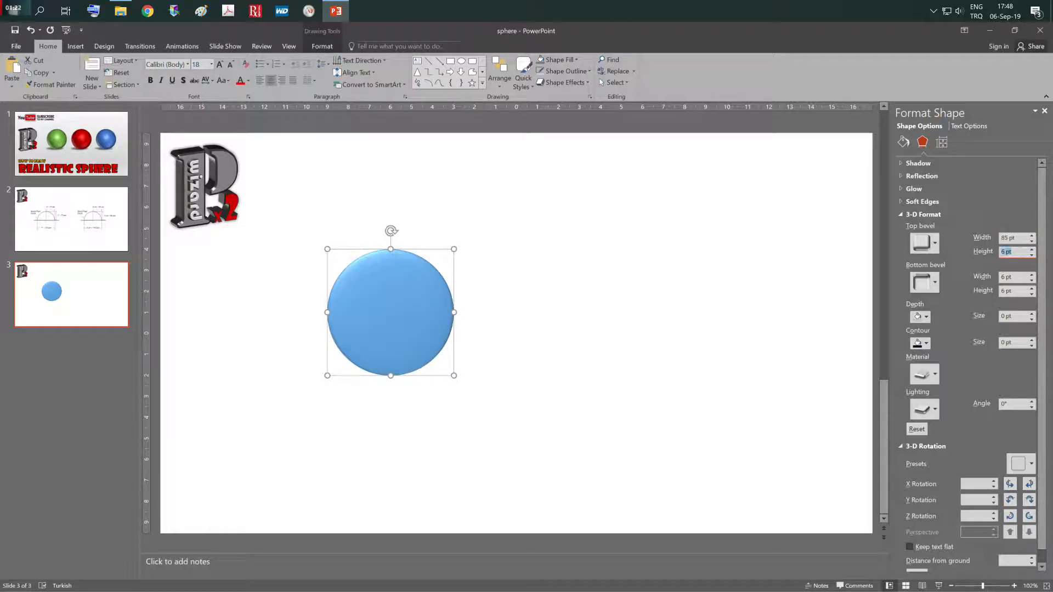
{"action": "type", "text": "85"}
{"action": "key", "text": "Tab"}
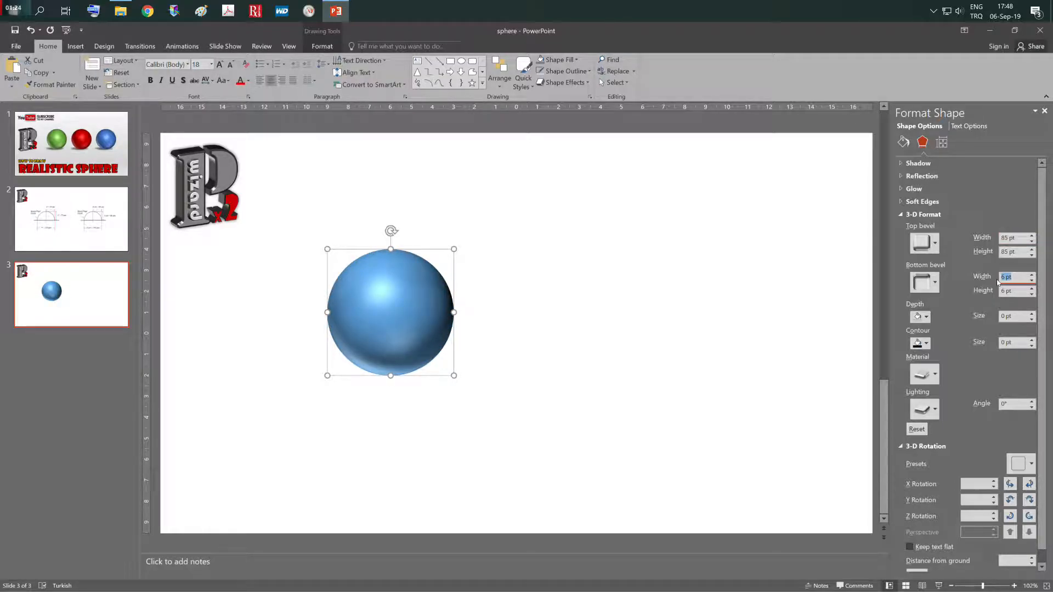
- Set the bottom bevel's width and height to 85 pt and move the sphere closer to the slide's centre
{"action": "key", "text": "Tab"}
{"action": "type", "text": "85"}
{"action": "left_click", "coordinate": [1015, 277]}
{"action": "left_click_drag", "start_coordinate": [407, 305], "coordinate": [480, 292]}
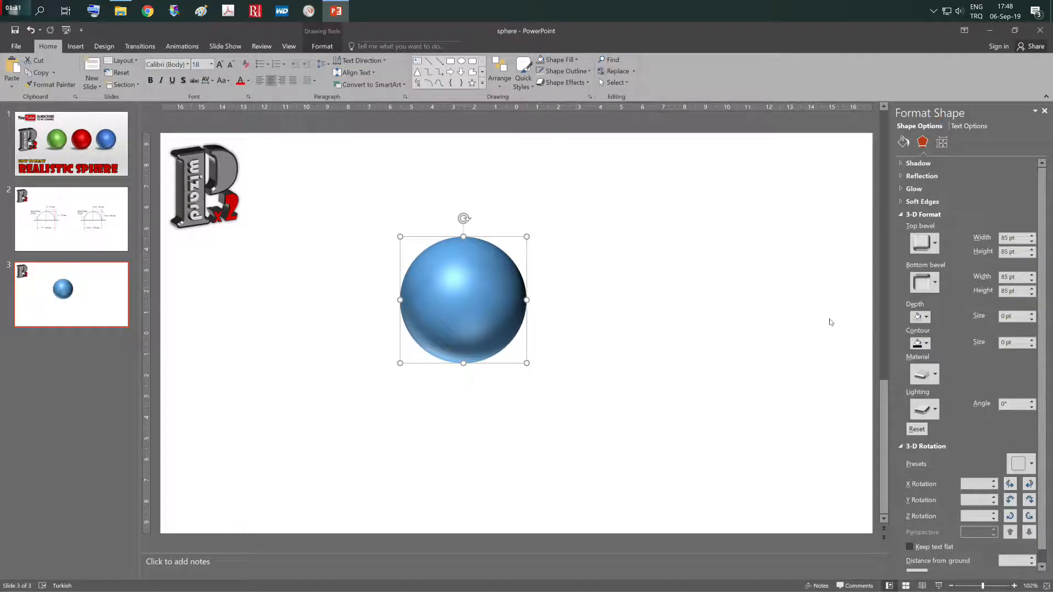
- Review the sphere's material options and set its lighting to the first Neutral preset
{"action": "left_click", "coordinate": [937, 375]}
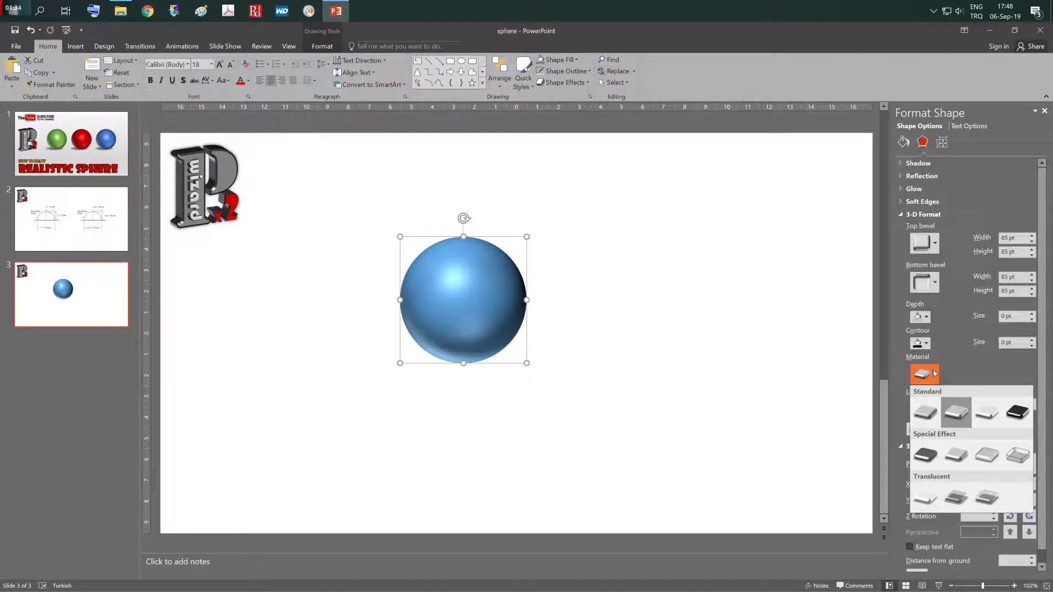
{"action": "left_click", "coordinate": [935, 373]}
{"action": "left_click", "coordinate": [934, 411]}
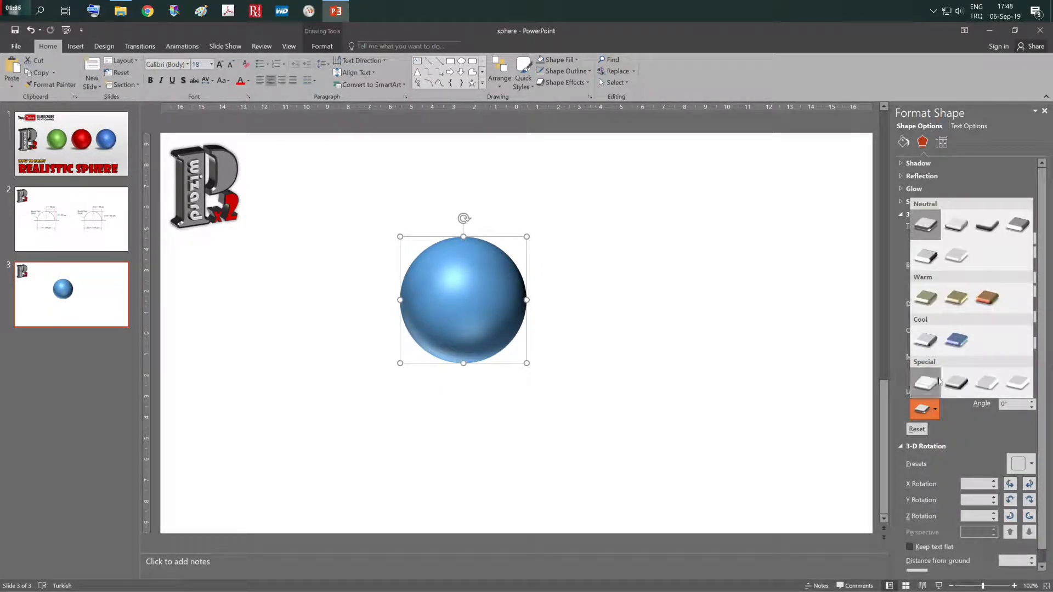
{"action": "left_click", "coordinate": [930, 225]}
- Apply the Off Axis 1 Right 3-D rotation preset and shift the sphere slightly right and down on the slide
{"action": "left_click", "coordinate": [1031, 465]}
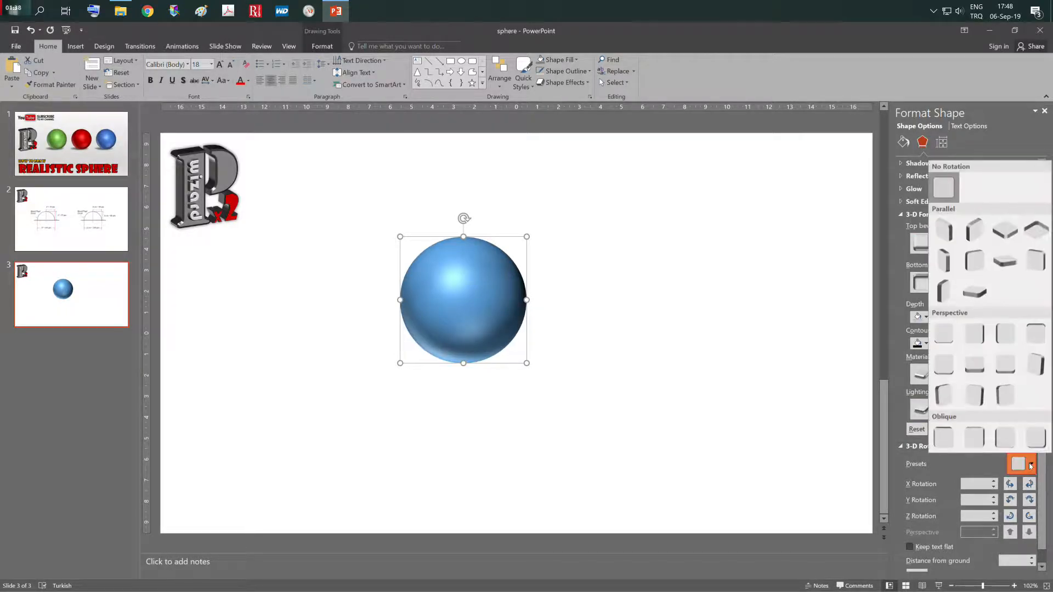
{"action": "left_click", "coordinate": [982, 263]}
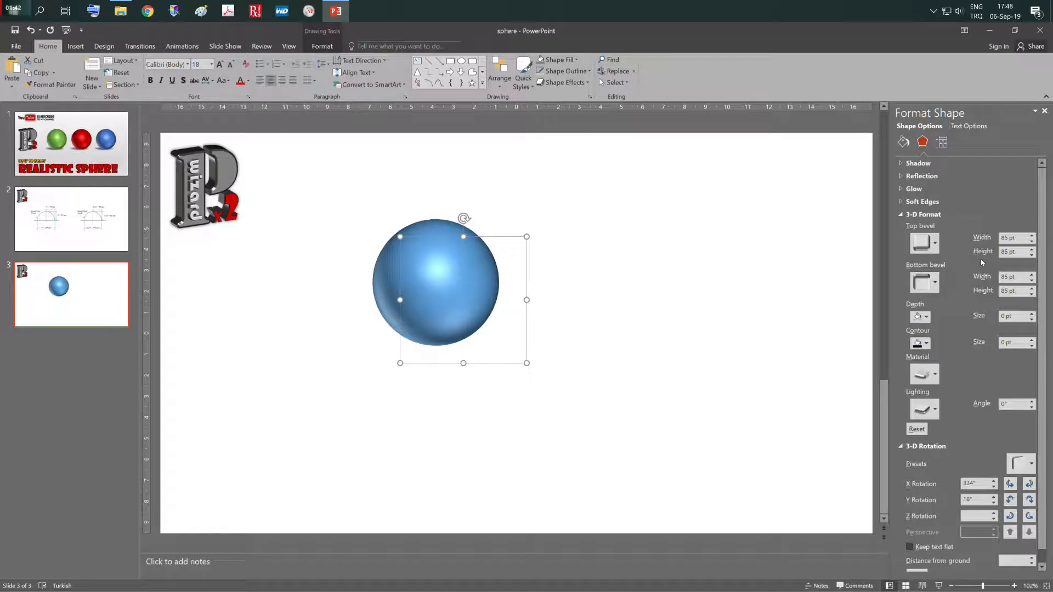
{"action": "left_click_drag", "start_coordinate": [436, 283], "coordinate": [469, 297]}
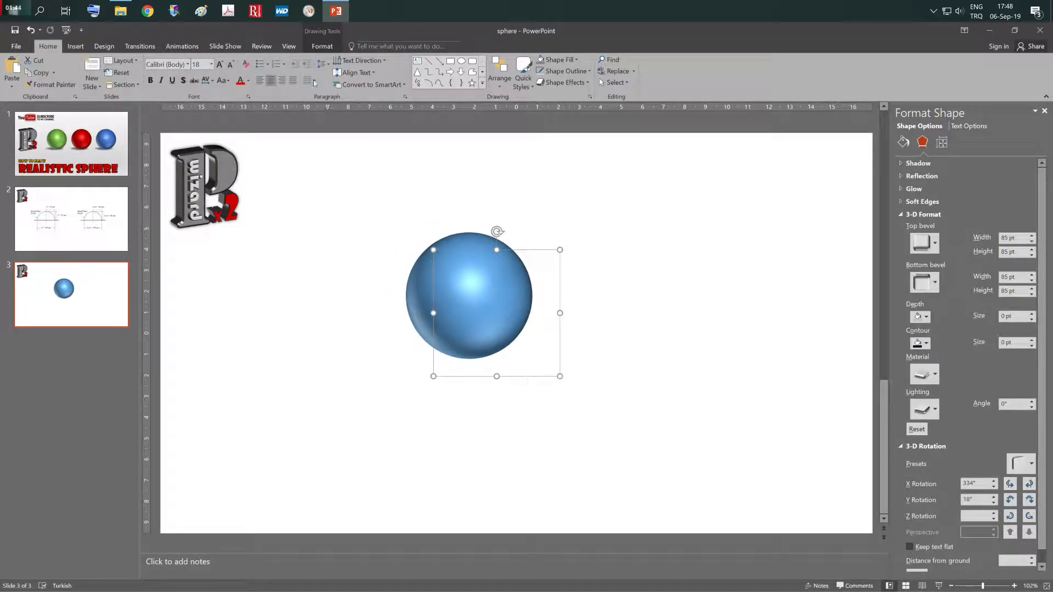
- Fill the sphere with the standard dark red colour and deselect it
{"action": "left_click", "coordinate": [321, 47]}
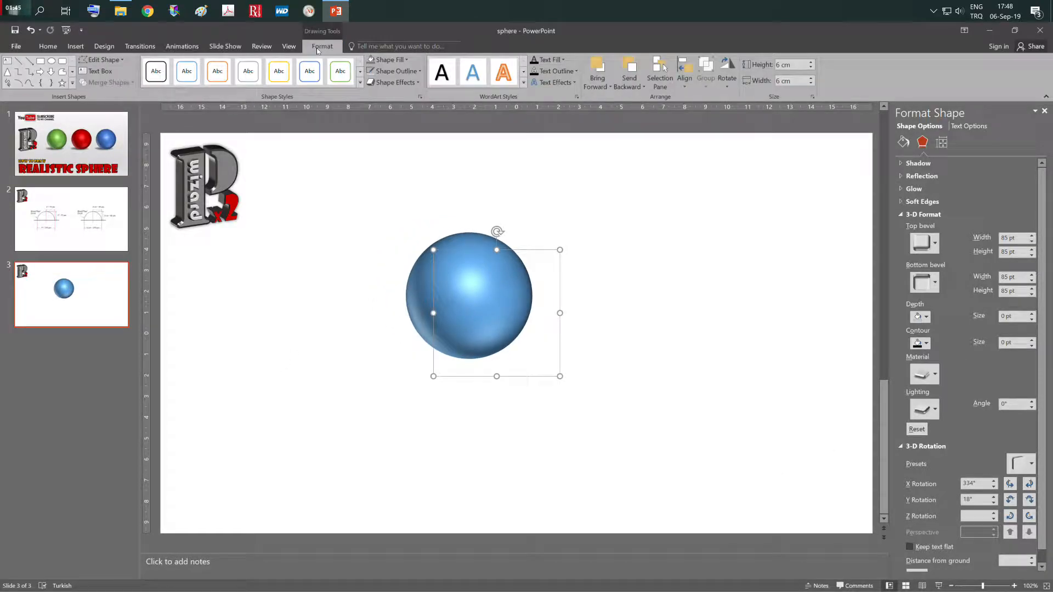
{"action": "left_click", "coordinate": [388, 61]}
{"action": "left_click", "coordinate": [370, 141]}
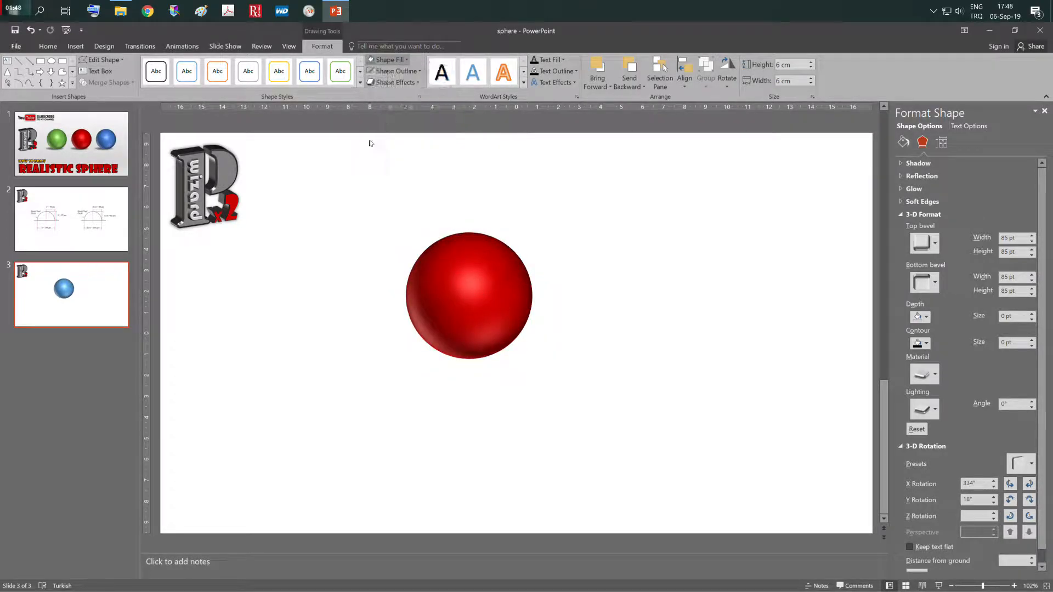
{"action": "left_click", "coordinate": [668, 380]}
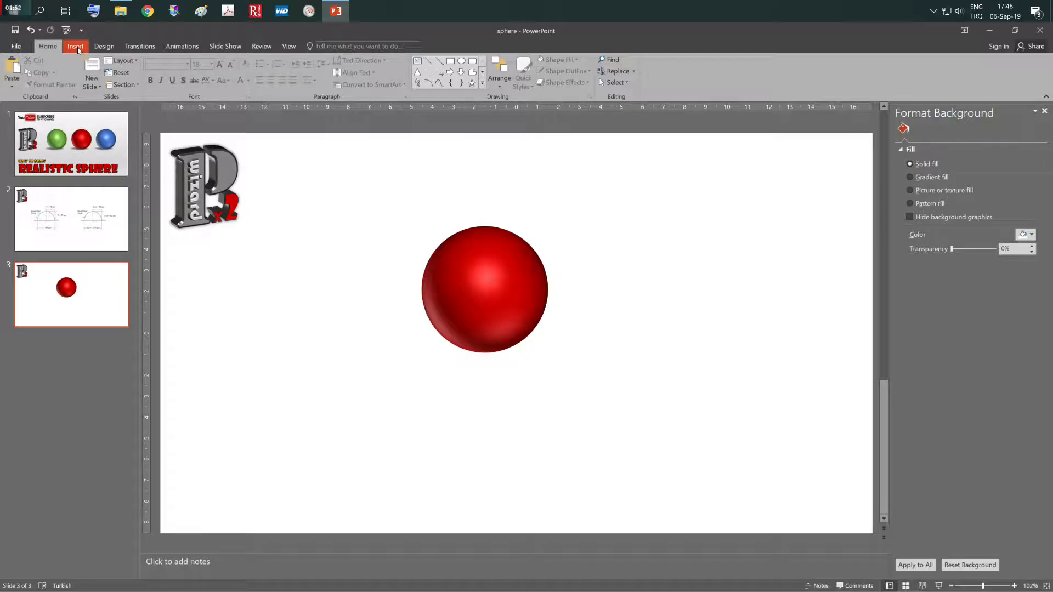
- Check the finished spheres on slide 1 and draw a flat ellipse about 8.1 cm wide and 0.6 cm high below the sphere on slide 3
{"action": "left_click", "coordinate": [70, 125]}
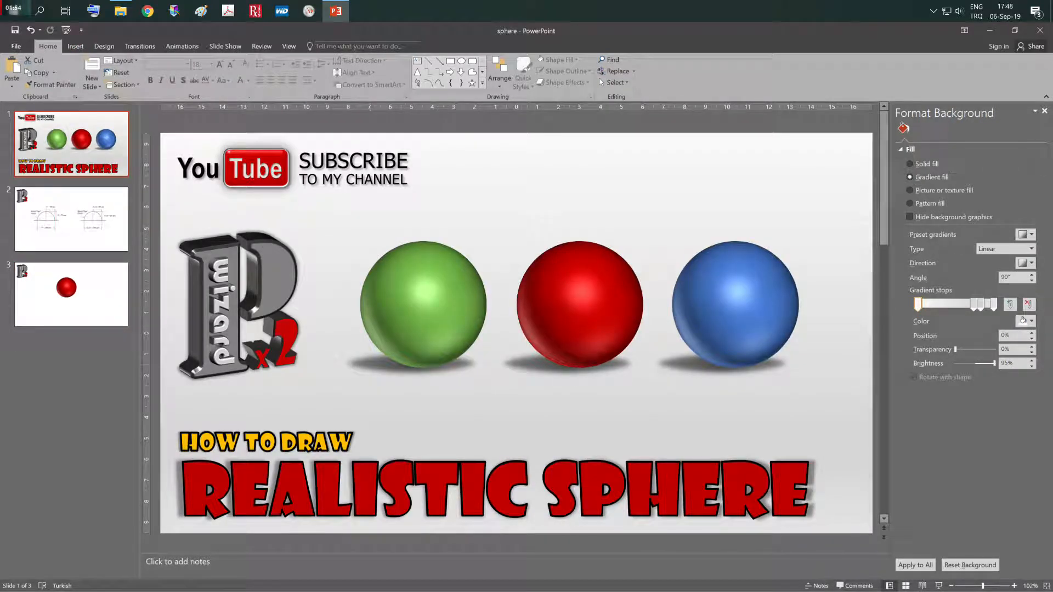
{"action": "left_click", "coordinate": [71, 294]}
{"action": "left_click", "coordinate": [76, 46]}
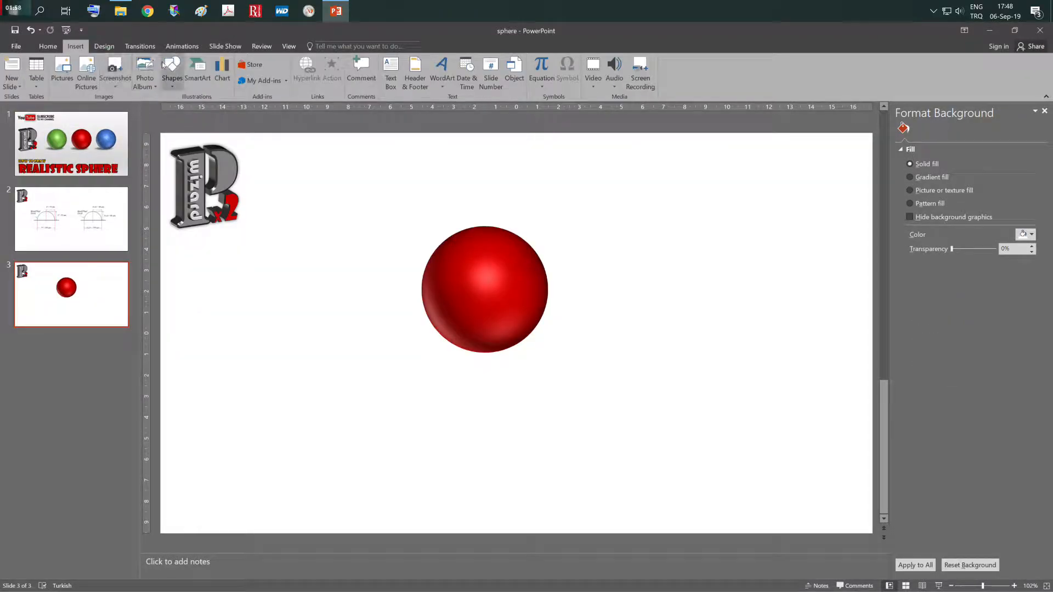
{"action": "left_click", "coordinate": [172, 70]}
{"action": "left_click", "coordinate": [211, 109]}
{"action": "left_click_drag", "start_coordinate": [268, 412], "coordinate": [439, 425]}
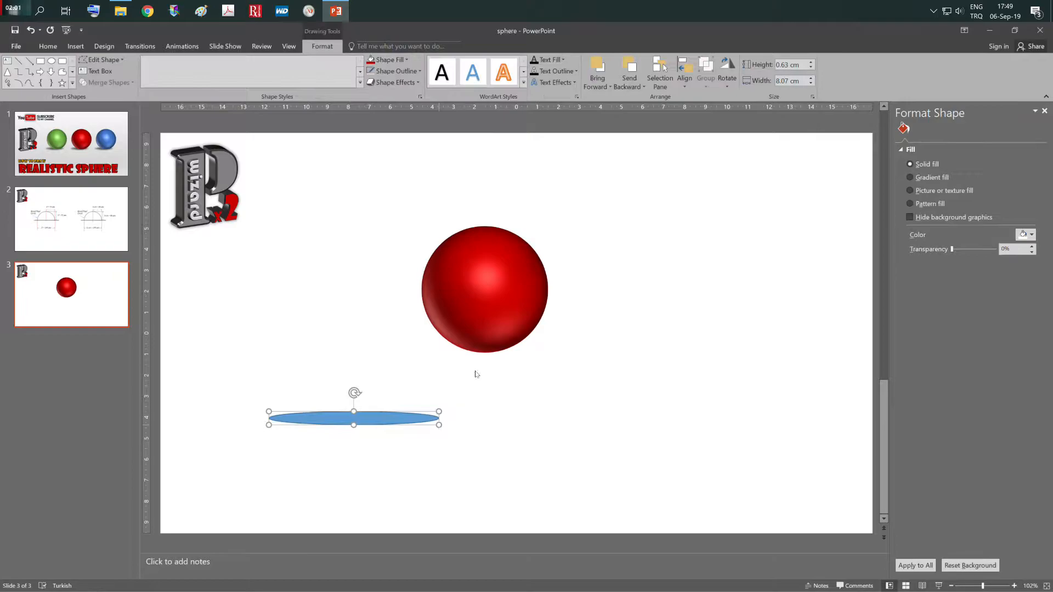
- Remove the outline of the flat ellipse below the sphere and fill it with the medium grey theme colour
{"action": "left_click", "coordinate": [395, 70]}
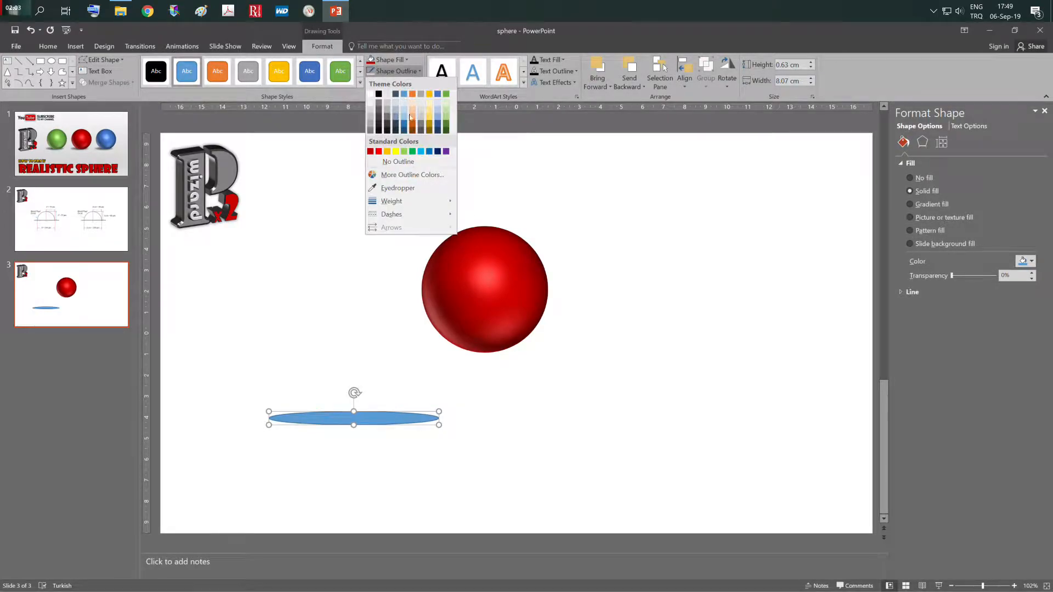
{"action": "left_click", "coordinate": [398, 160]}
{"action": "left_click", "coordinate": [397, 57]}
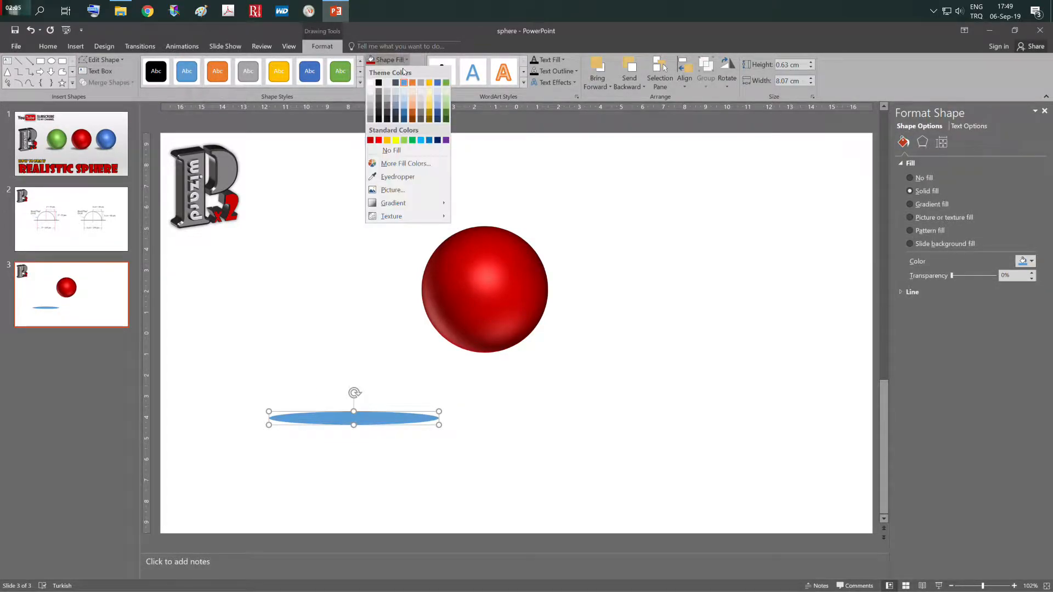
{"action": "left_click", "coordinate": [379, 92]}
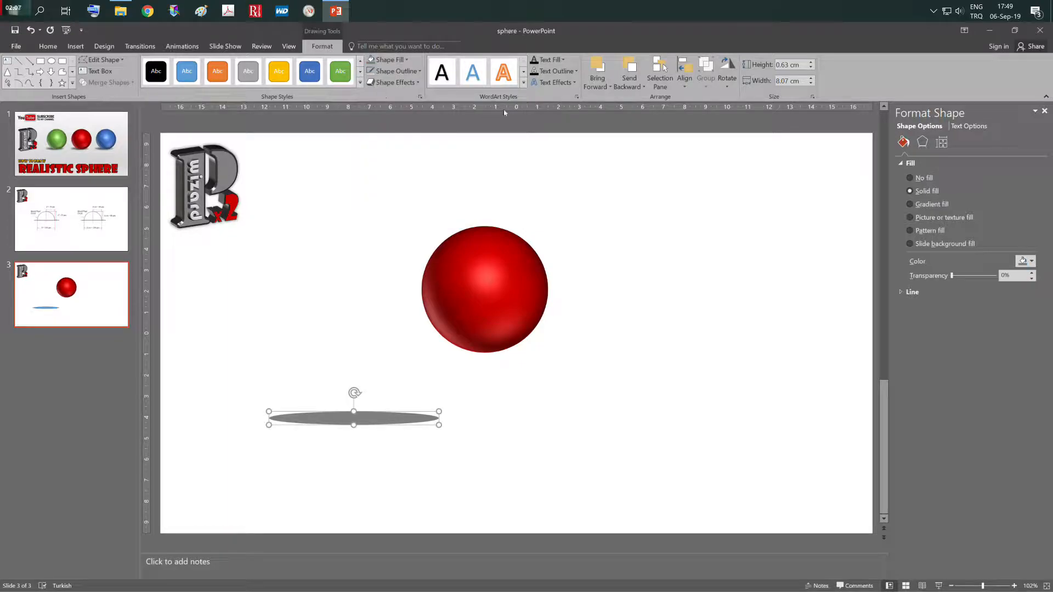
- Apply 10 Point soft edges to the grey ellipse and stretch it upwards to a height of about 2.9 cm
{"action": "left_click", "coordinate": [406, 83]}
{"action": "mouse_move", "coordinate": [406, 192]}
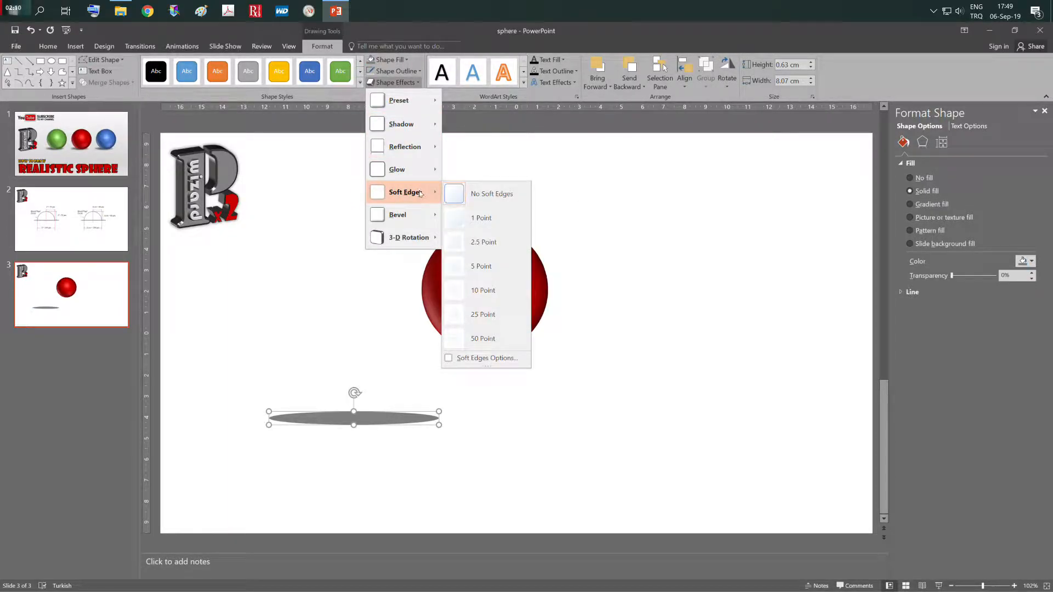
{"action": "left_click", "coordinate": [494, 292]}
{"action": "left_click_drag", "start_coordinate": [355, 410], "coordinate": [354, 363]}
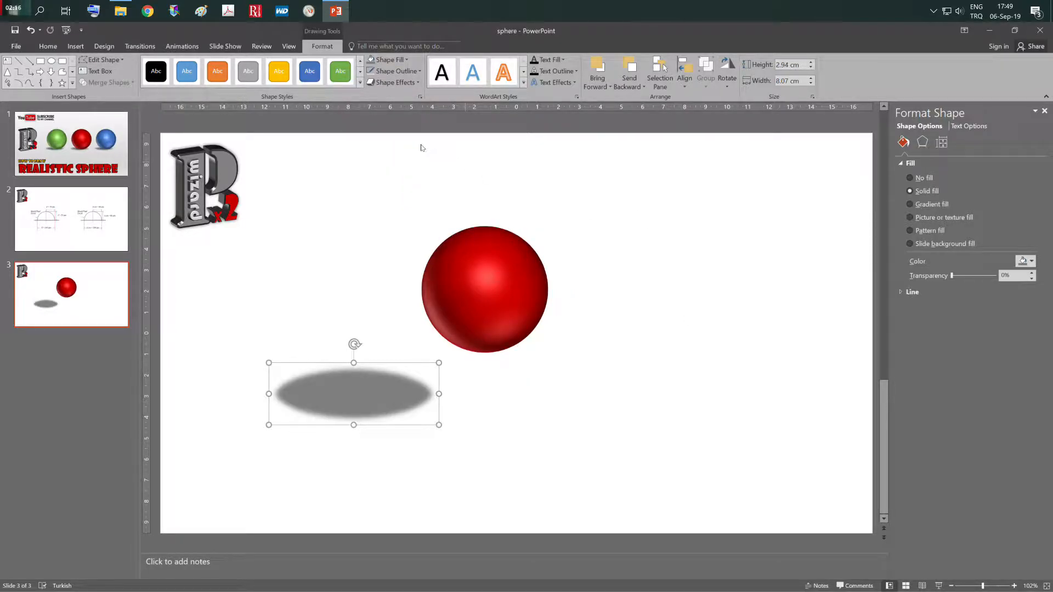
- Reapply the 10 Point soft edges to the ellipse and move it slightly right and down on the slide
{"action": "left_click", "coordinate": [406, 81]}
{"action": "mouse_move", "coordinate": [419, 218]}
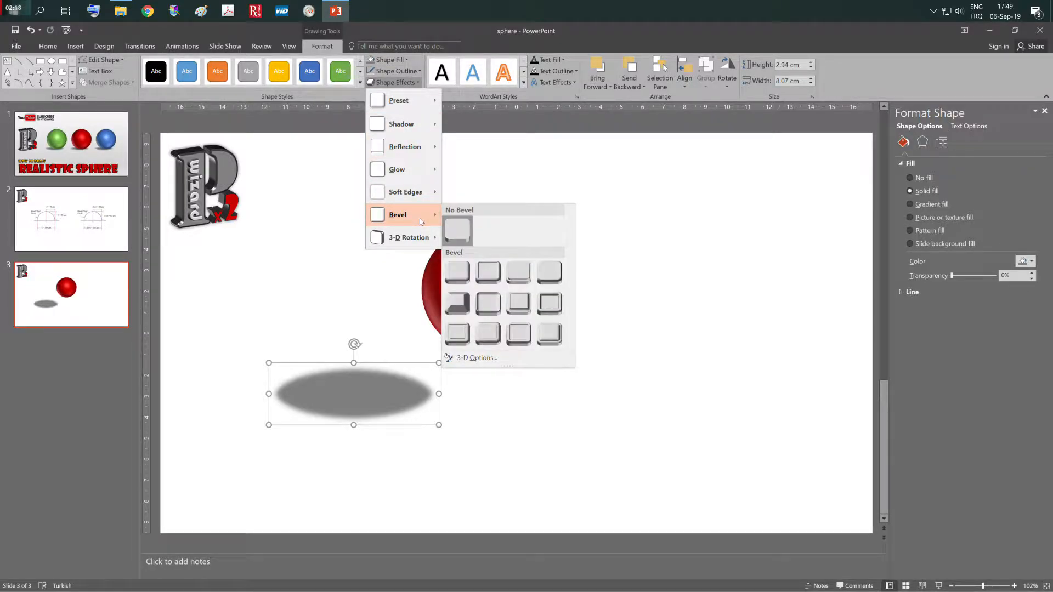
{"action": "mouse_move", "coordinate": [420, 193]}
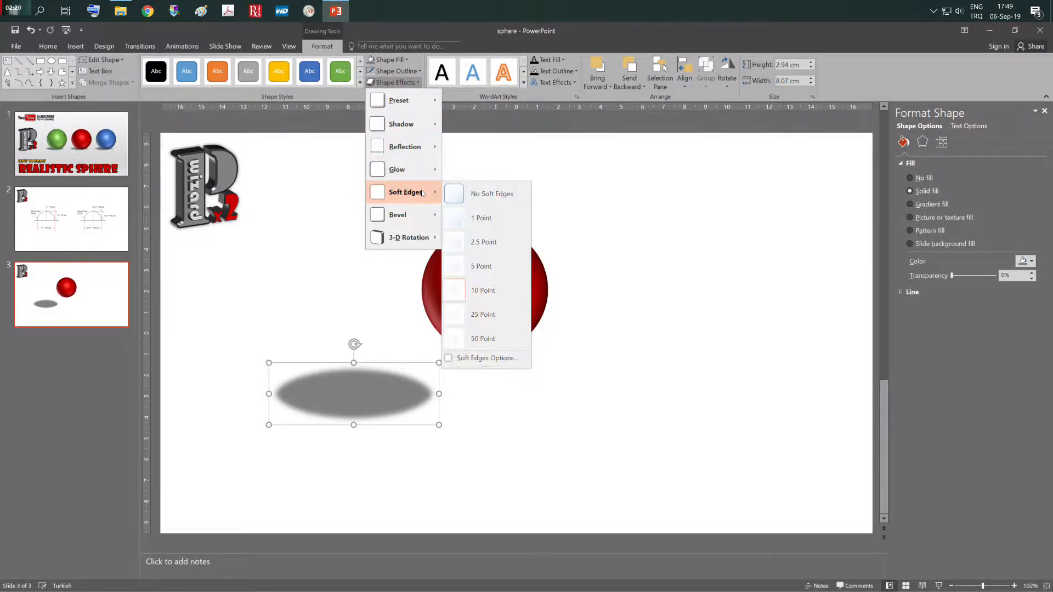
{"action": "left_click", "coordinate": [486, 291]}
{"action": "left_click_drag", "start_coordinate": [354, 394], "coordinate": [382, 407]}
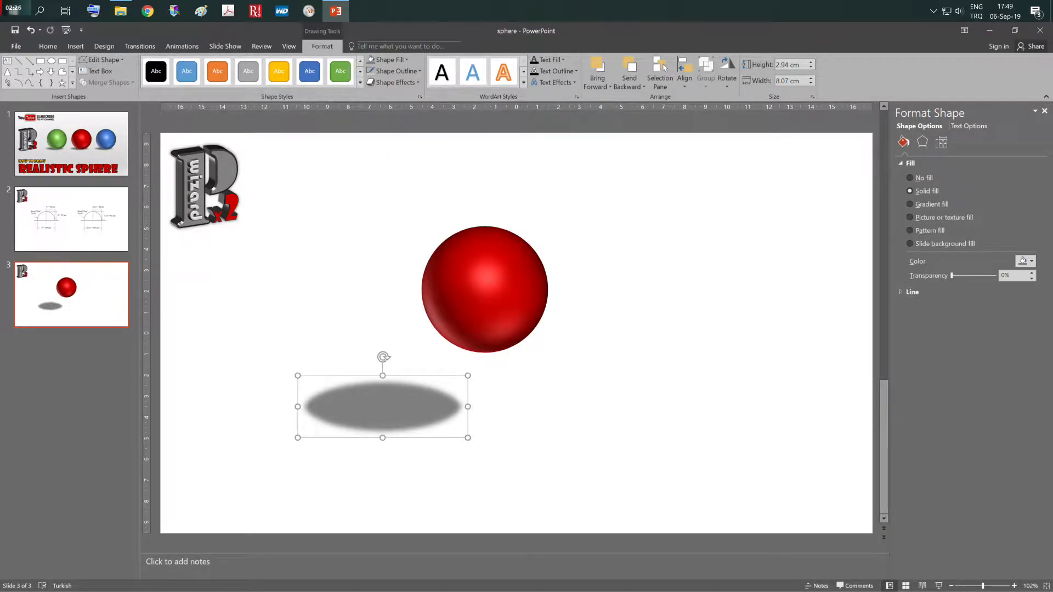
- Set the shadow ellipse's height to 1.5 cm and width to 7 cm, and nudge it slightly
{"action": "left_click", "coordinate": [789, 65]}
{"action": "type", "text": "1.5"}
{"action": "key", "text": "Tab"}
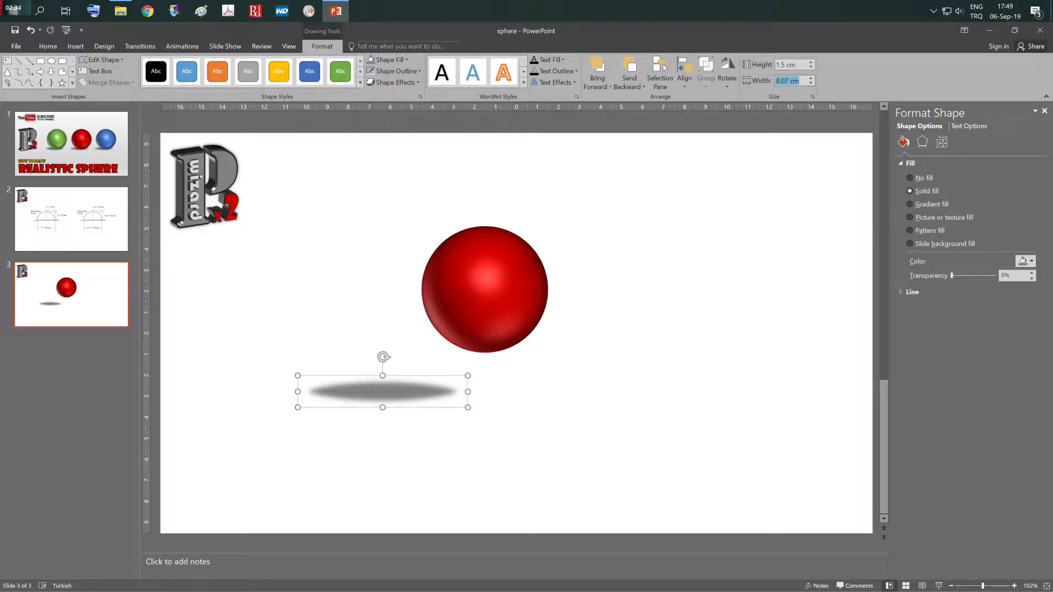
{"action": "type", "text": "7"}
{"action": "key", "text": "shift+Tab"}
{"action": "key", "text": "Tab"}
{"action": "left_click_drag", "start_coordinate": [371, 392], "coordinate": [375, 393]}
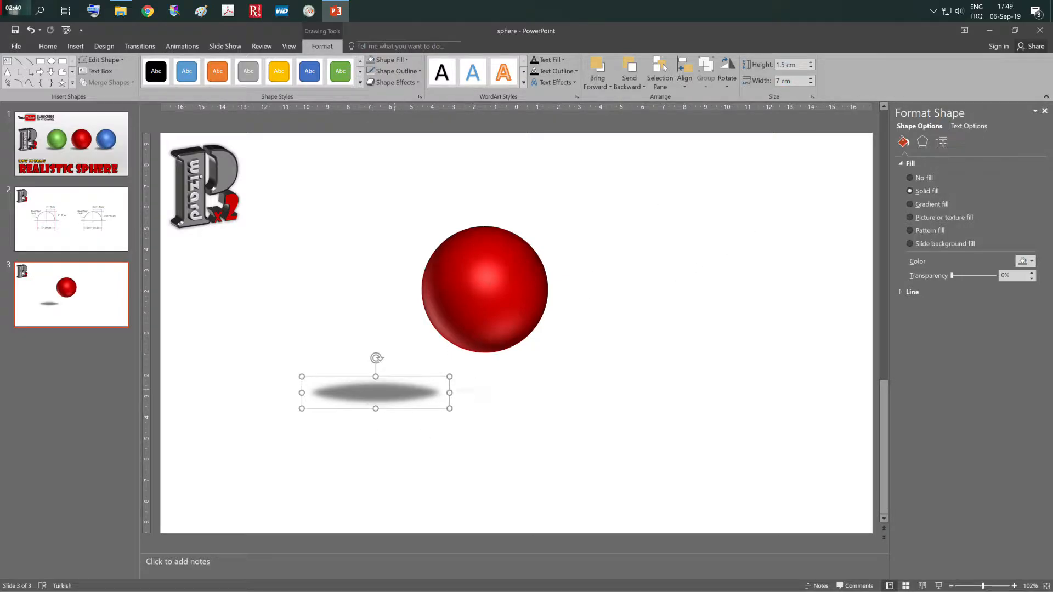
- Send the shadow ellipse to the back and place it under the base of the red sphere, slightly offset to the left
{"action": "right_click", "coordinate": [395, 392]}
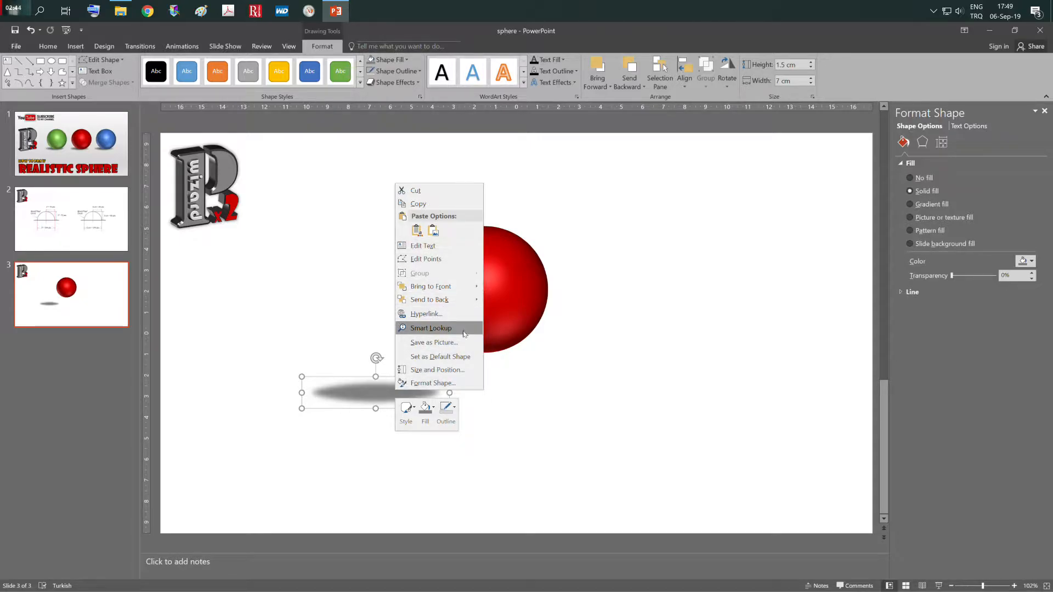
{"action": "mouse_move", "coordinate": [451, 300]}
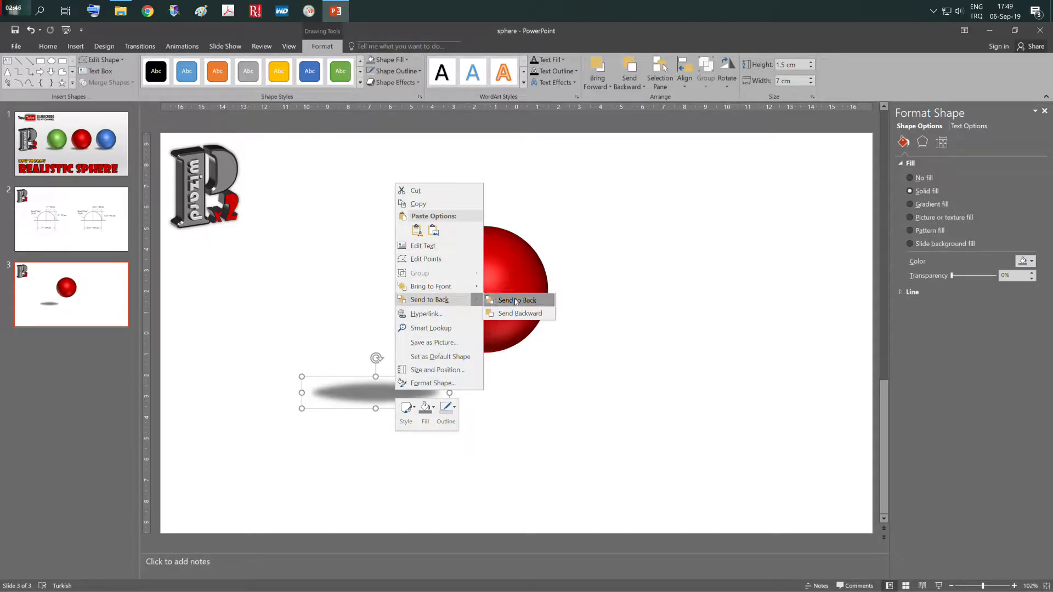
{"action": "left_click", "coordinate": [516, 301]}
{"action": "left_click_drag", "start_coordinate": [376, 393], "coordinate": [473, 349]}
{"action": "left_click", "coordinate": [658, 459]}
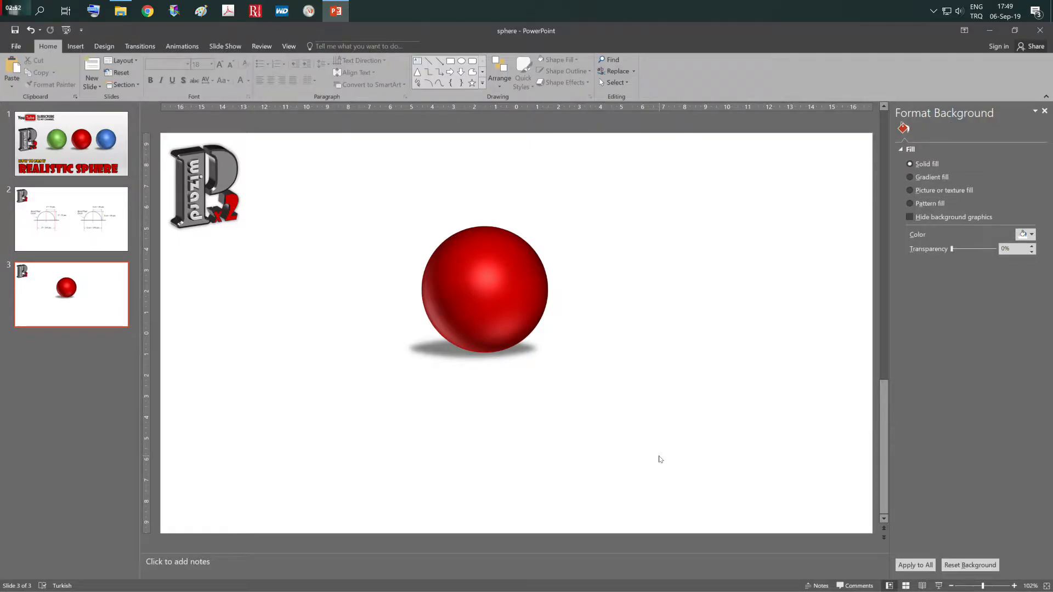
- Move the sphere together with its shadow to the left half of the slide and copy both
{"action": "left_click_drag", "start_coordinate": [605, 186], "coordinate": [425, 411]}
{"action": "left_click_drag", "start_coordinate": [483, 297], "coordinate": [327, 336]}
{"action": "right_click", "coordinate": [351, 343]}
{"action": "left_click", "coordinate": [374, 363]}
- Paste two copies of the sphere with its shadow and line them up in an evenly spaced row beside the original
{"action": "right_click", "coordinate": [513, 338]}
{"action": "left_click", "coordinate": [538, 358]}
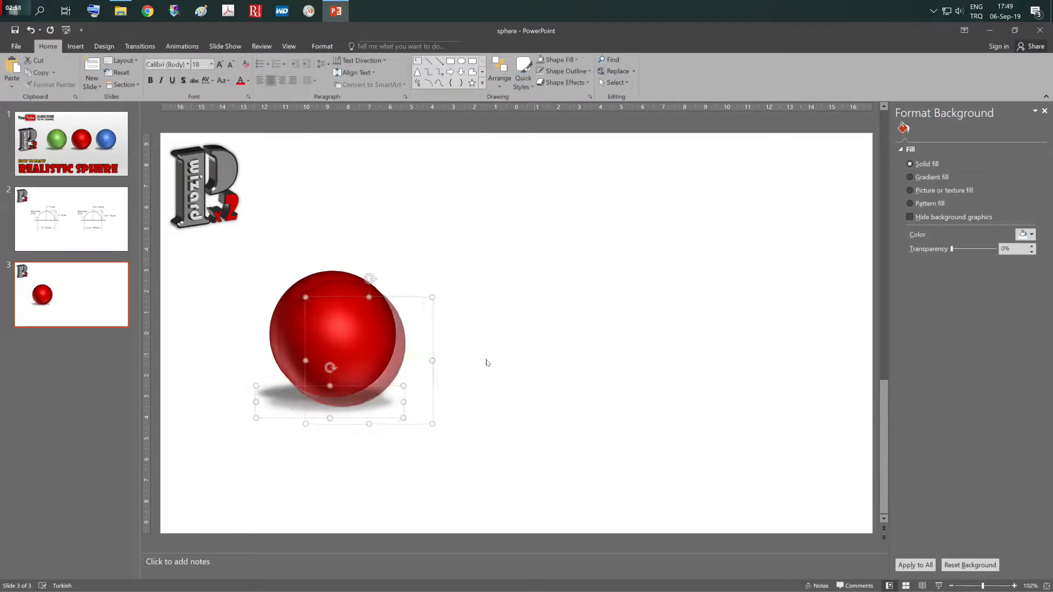
{"action": "left_click_drag", "start_coordinate": [351, 343], "coordinate": [510, 333]}
{"action": "right_click", "coordinate": [674, 358]}
{"action": "left_click", "coordinate": [697, 378]}
{"action": "left_click_drag", "start_coordinate": [334, 336], "coordinate": [668, 336]}
{"action": "left_click", "coordinate": [607, 470]}
- Fill the middle sphere with the green theme colour
{"action": "left_click", "coordinate": [510, 313]}
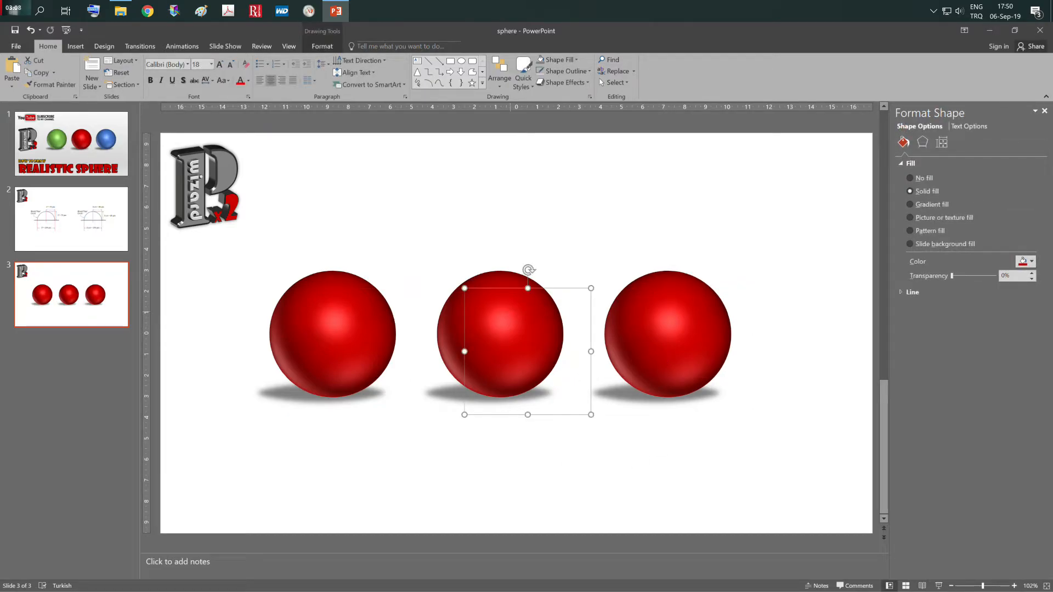
{"action": "left_click", "coordinate": [333, 46]}
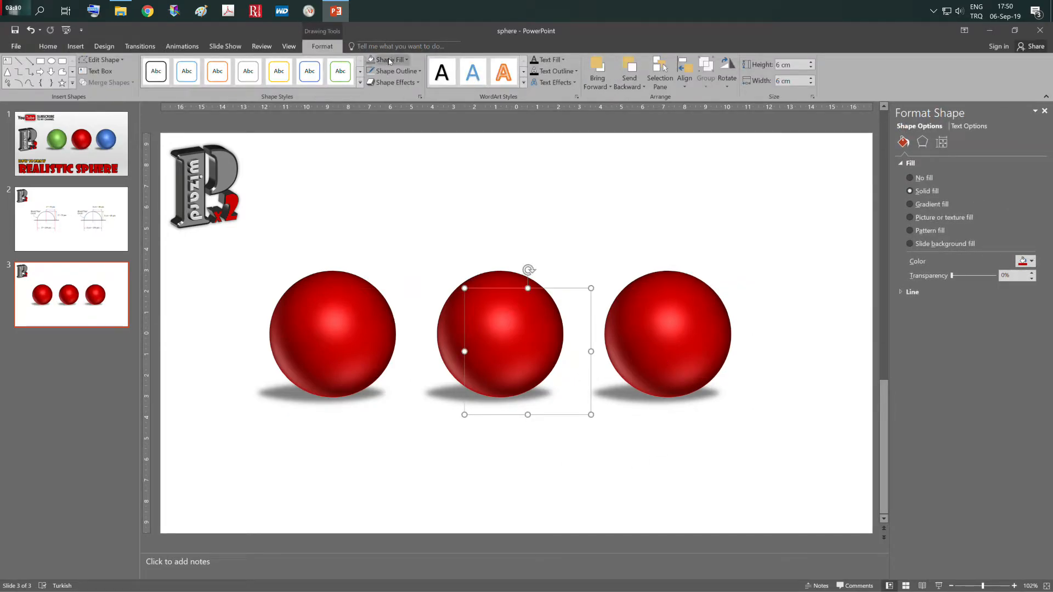
{"action": "left_click", "coordinate": [407, 60]}
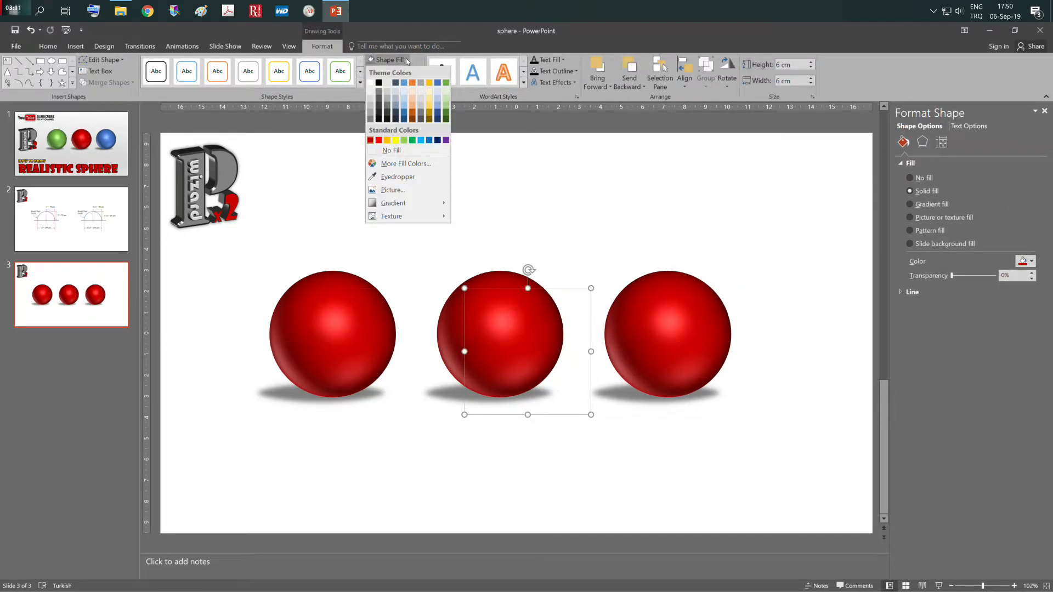
{"action": "left_click", "coordinate": [446, 81]}
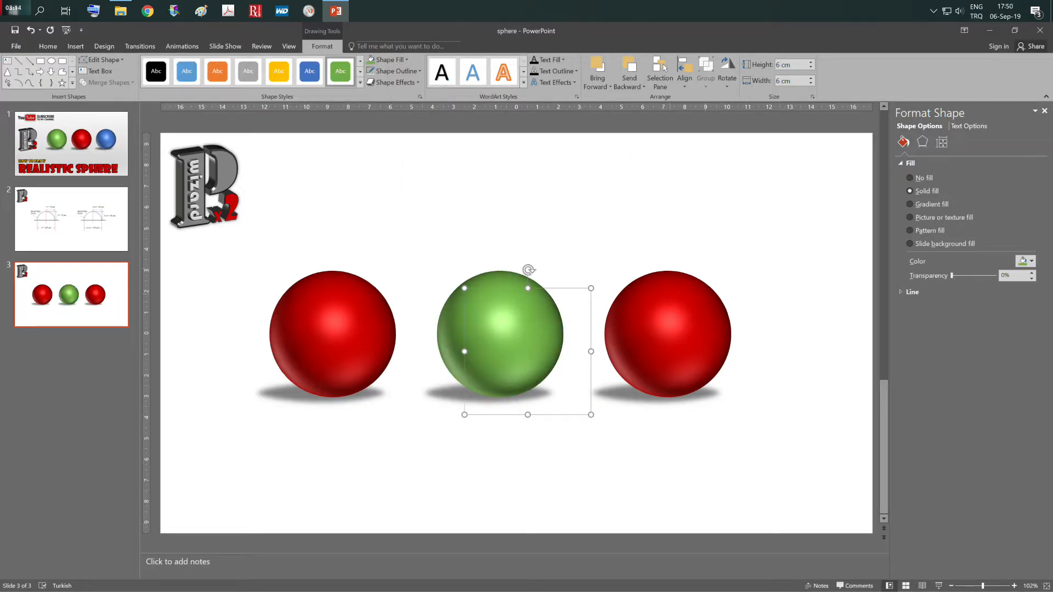
- Fill the rightmost sphere with the Blue, Accent 5 theme colour and deselect it
{"action": "left_click", "coordinate": [668, 334]}
{"action": "left_click", "coordinate": [407, 59]}
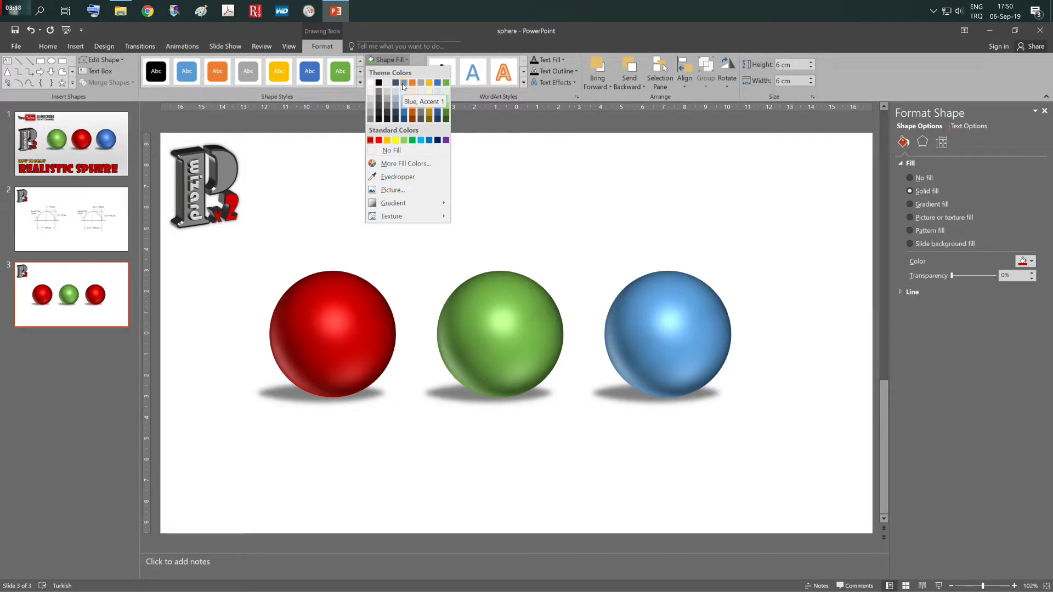
{"action": "left_click", "coordinate": [439, 84]}
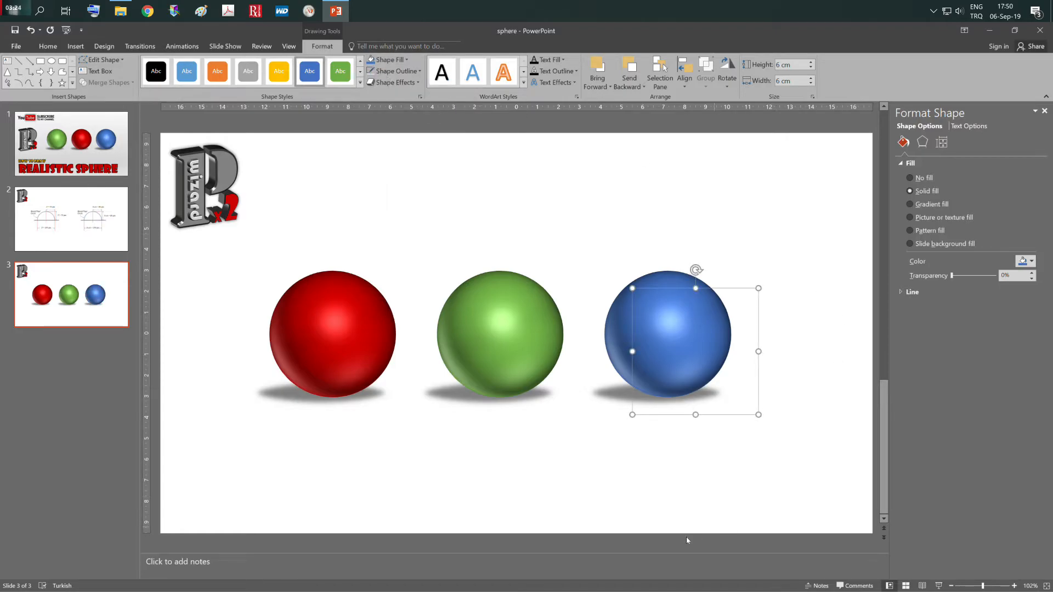
{"action": "left_click", "coordinate": [605, 490]}
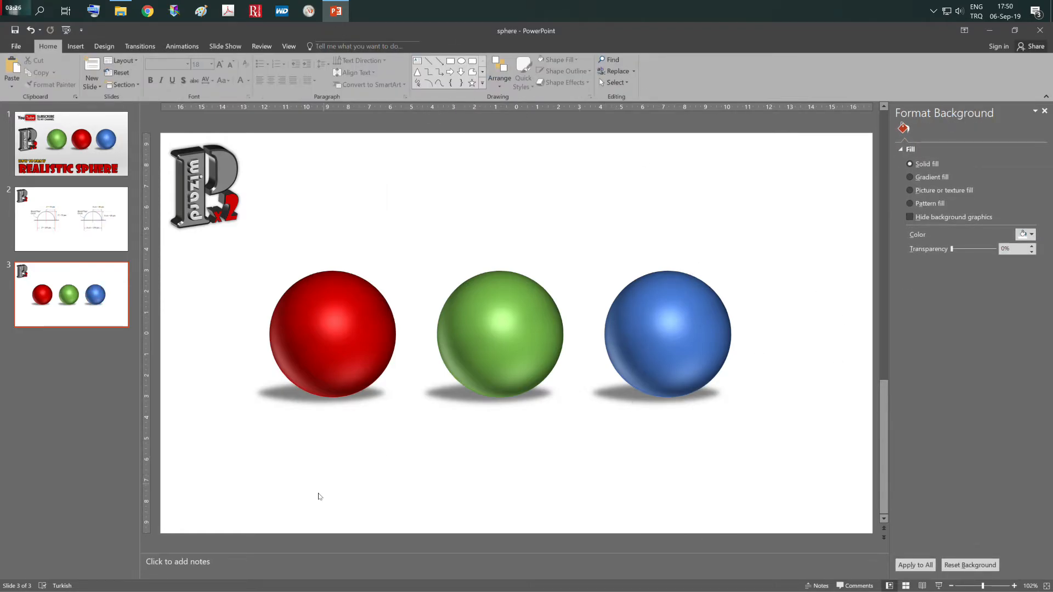
- Move all three spheres with their shadows together to the right on the slide and deselect them
{"action": "left_click_drag", "start_coordinate": [826, 209], "coordinate": [205, 493]}
{"action": "left_click_drag", "start_coordinate": [320, 362], "coordinate": [364, 359]}
{"action": "left_click", "coordinate": [466, 461]}
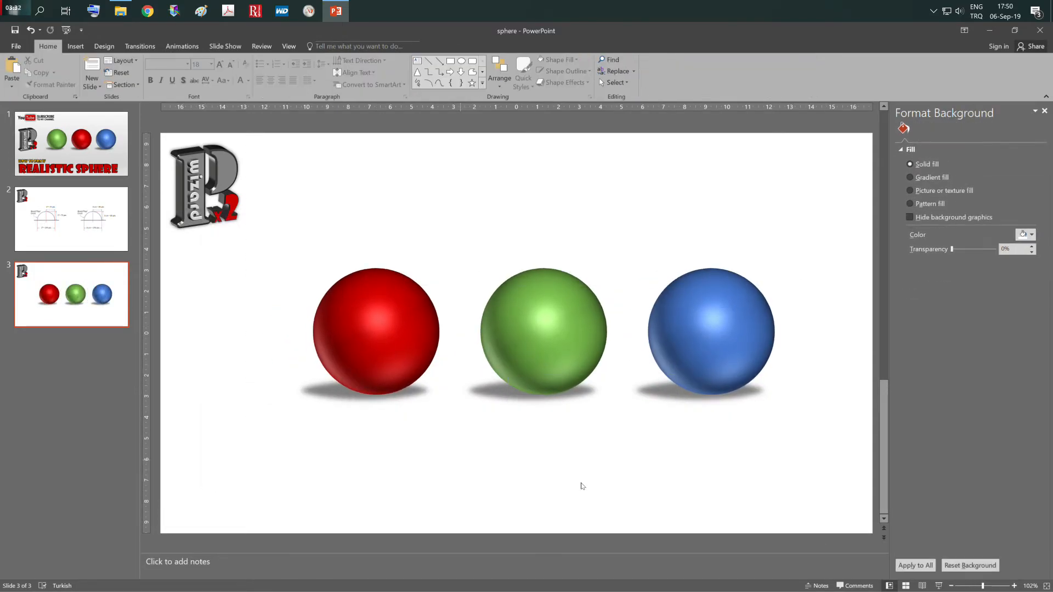